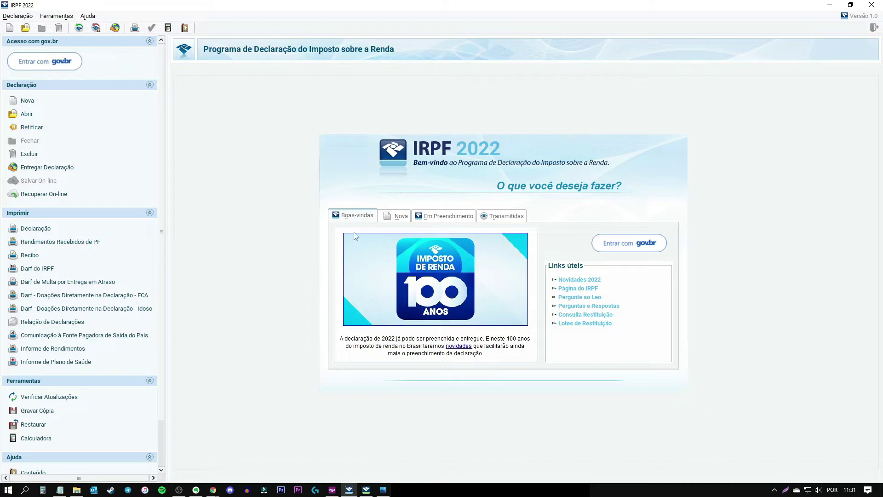
- Open the existing Ajuste declaration from those still being filled in
left_click(396, 219)
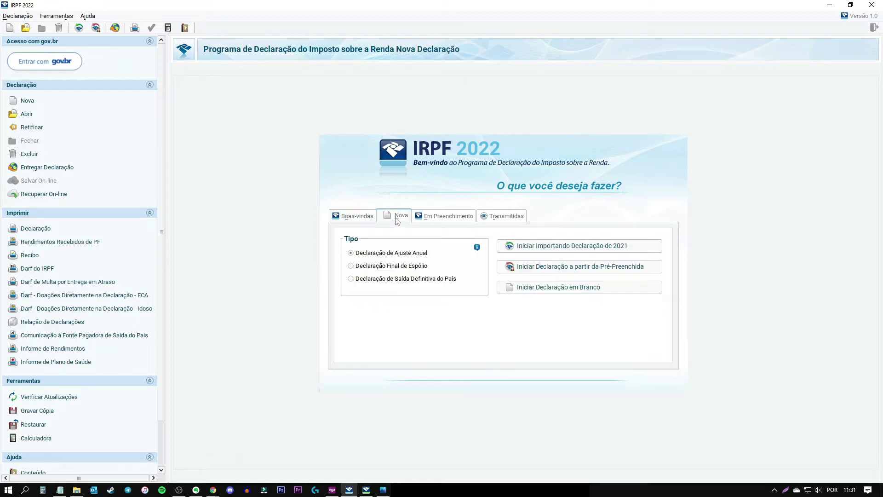
left_click(555, 289)
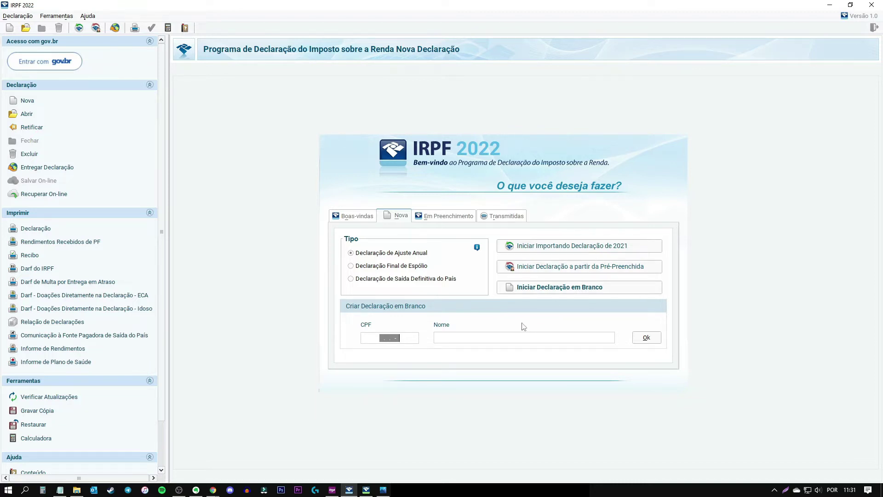
left_click(447, 219)
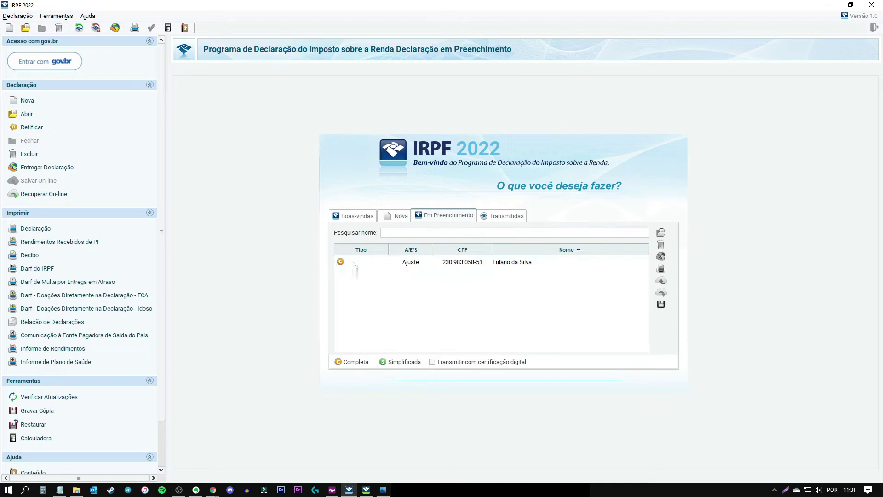
left_click(505, 269)
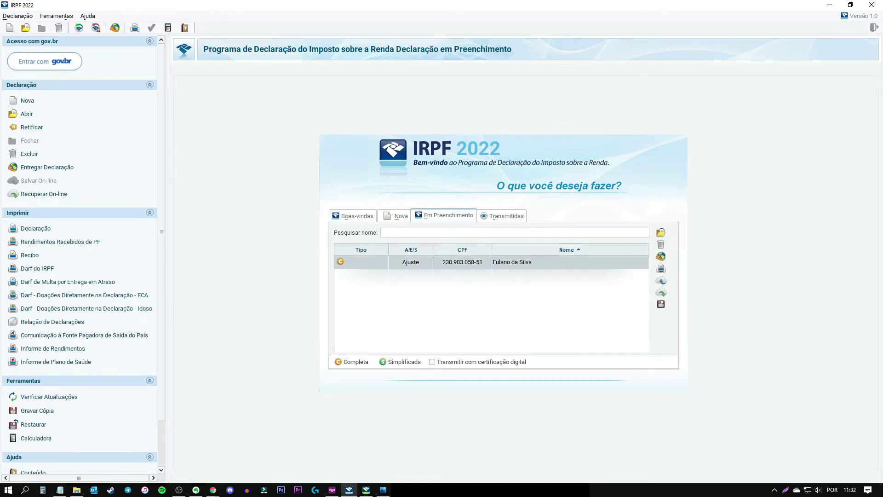
double_click(503, 263)
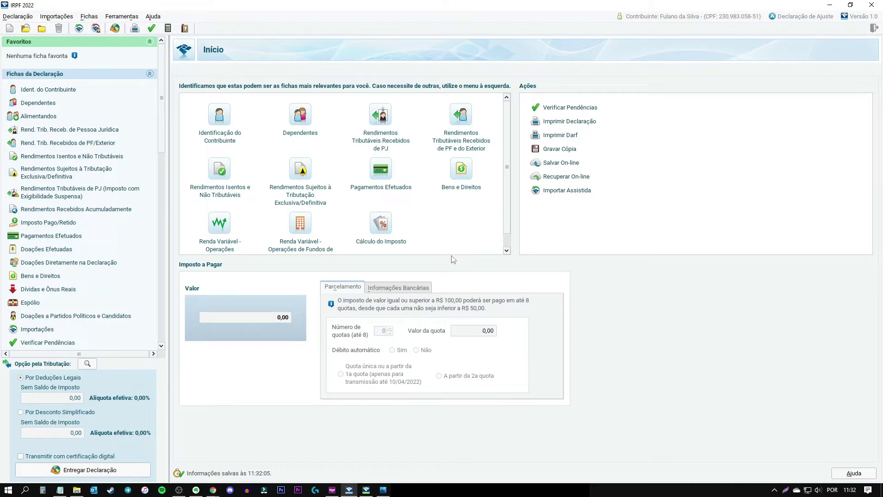
- Switch to Notepad and review the purchase, dividend and sale details of the first MSFT example
left_click(60, 490)
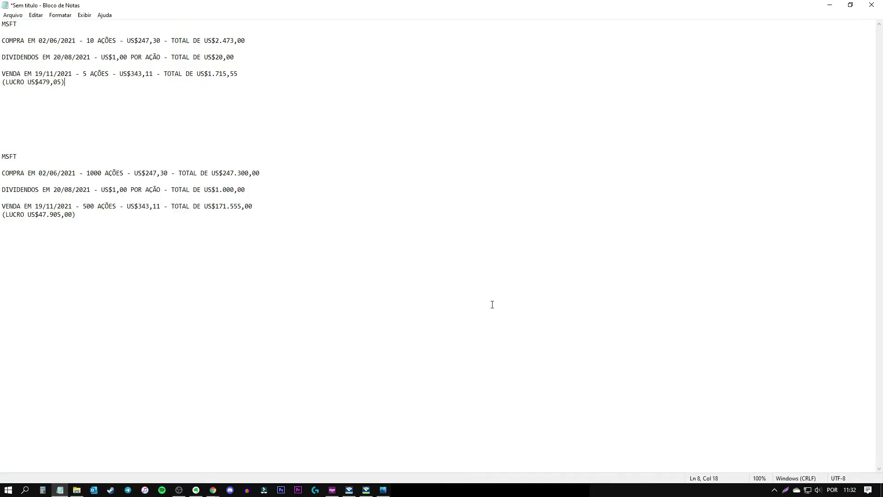
left_click(492, 305)
double_click(39, 25)
left_click(56, 25)
left_click_drag(54, 57, 74, 55)
left_click(124, 58)
left_click_drag(69, 82, 1, 41)
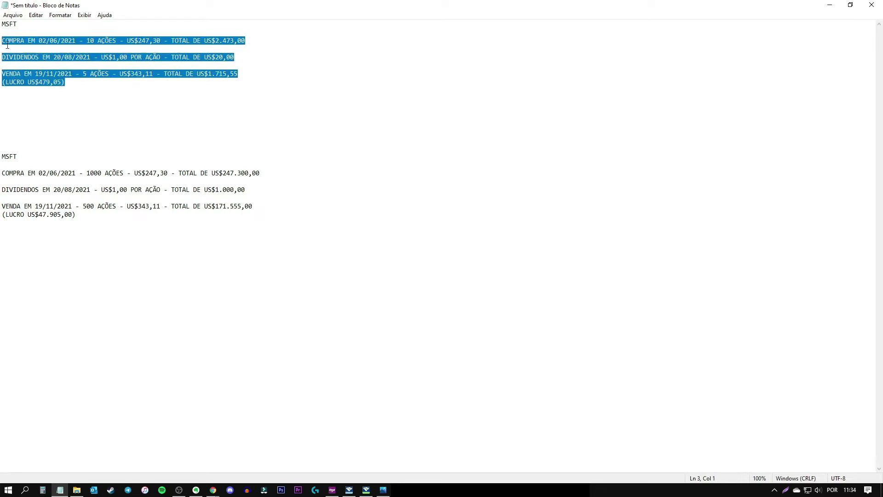
left_click(75, 85)
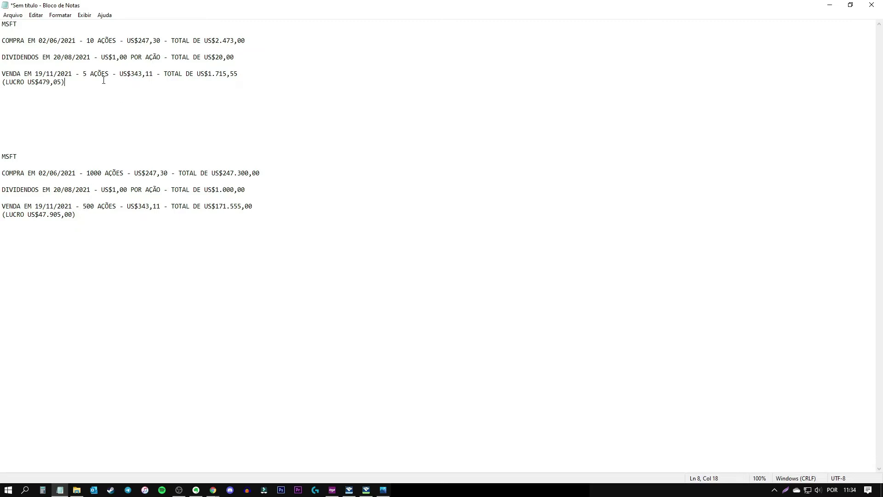
left_click_drag(84, 82, 2, 24)
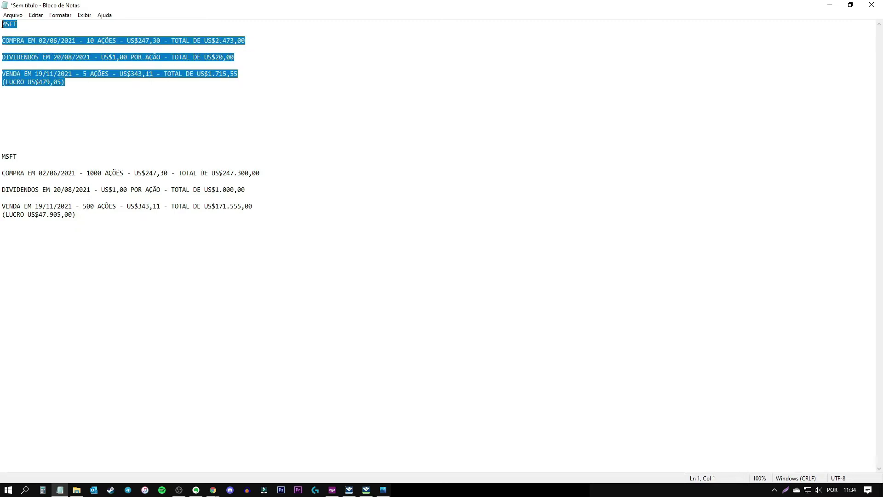
left_click(118, 129)
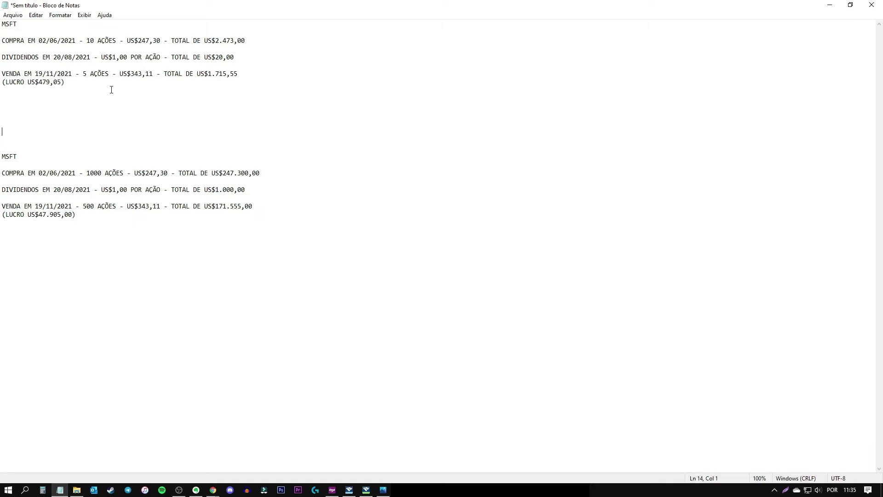
- Switch back to IRPF 2022 and start a new item in Bens e Direitos
left_click(349, 490)
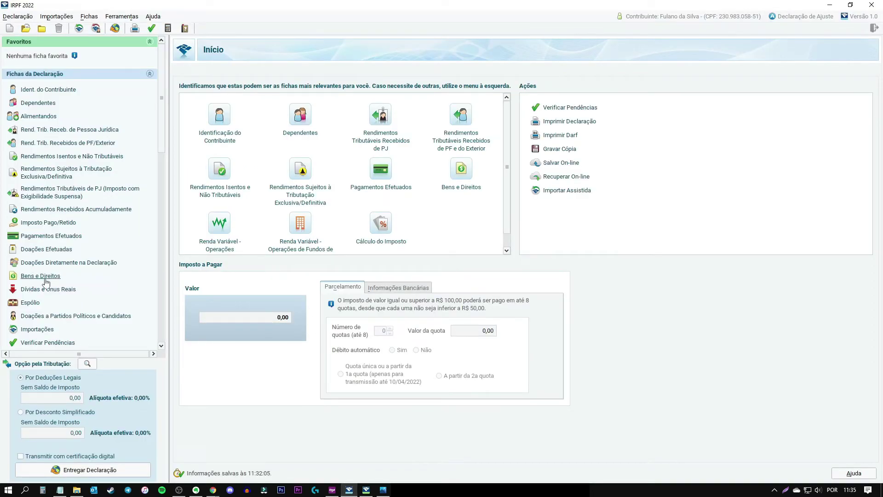
left_click(467, 179)
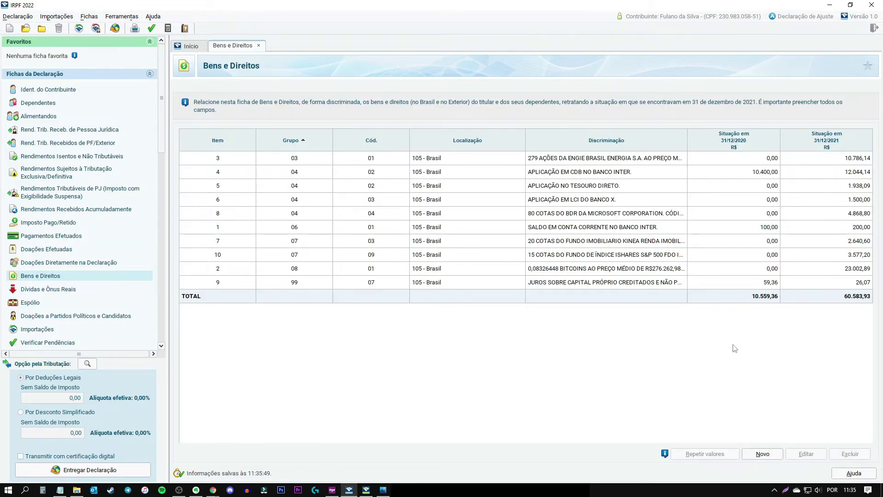
left_click(764, 456)
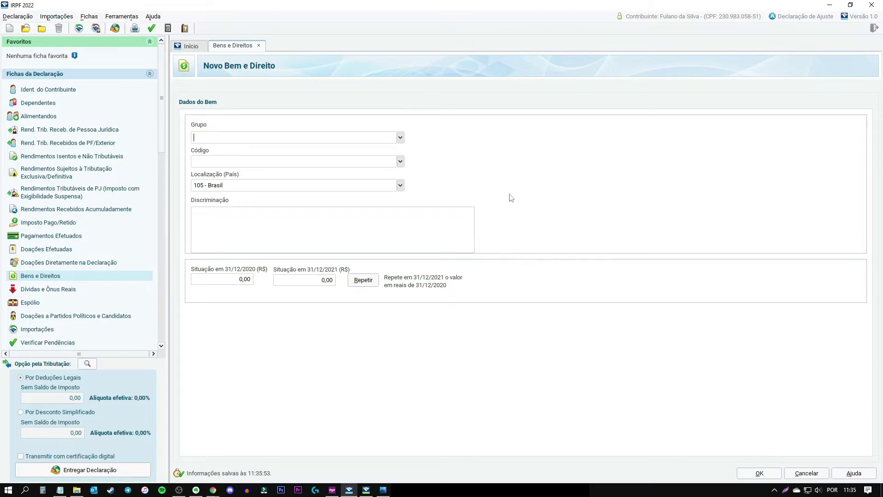
- Classify the new asset as group 03 - Participações Societárias, code 01 - Ações, located in 249 - Estados Unidos
left_click(402, 138)
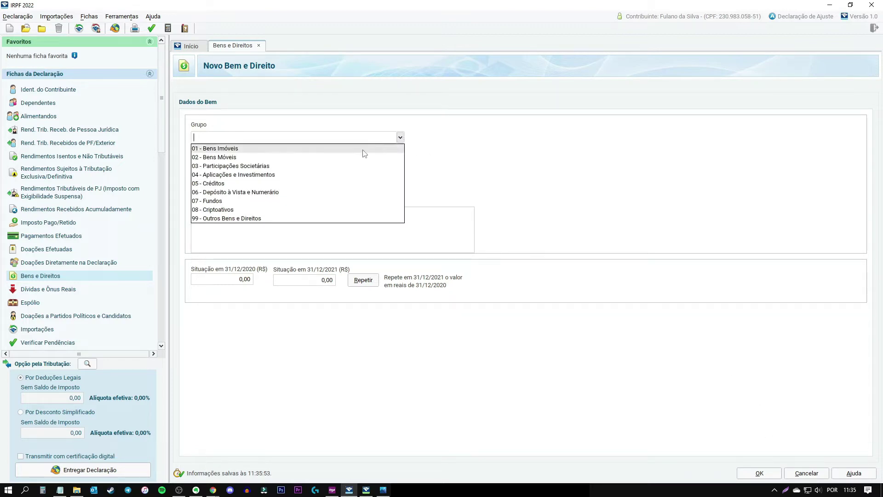
left_click(256, 167)
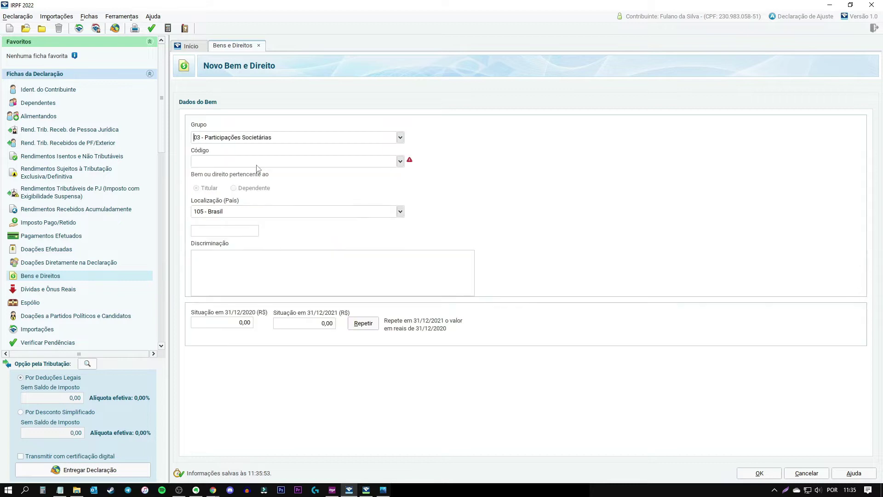
left_click(401, 161)
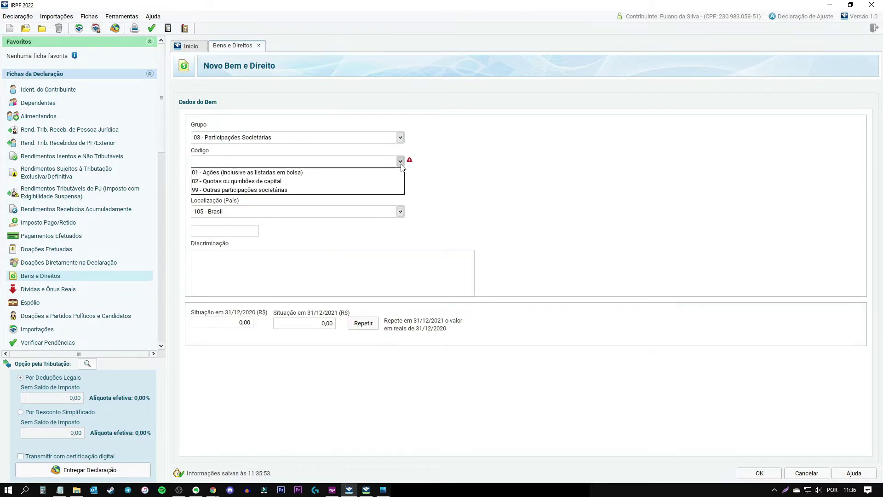
left_click(301, 179)
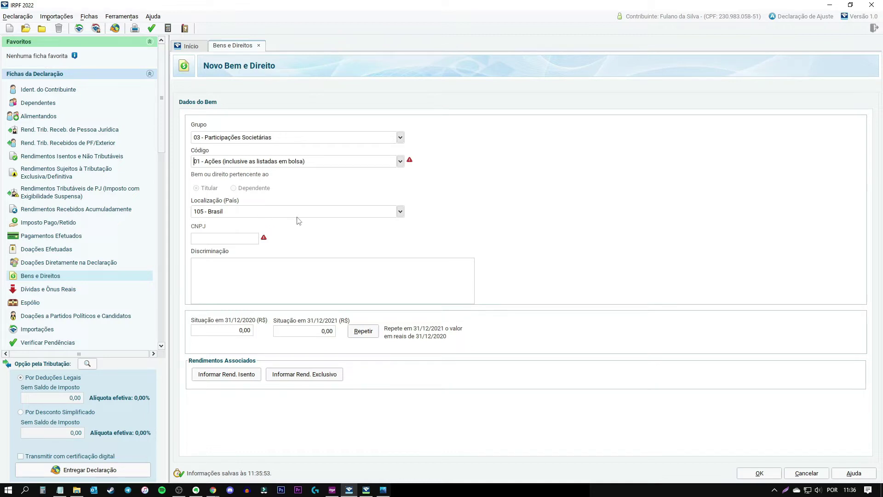
left_click(400, 212)
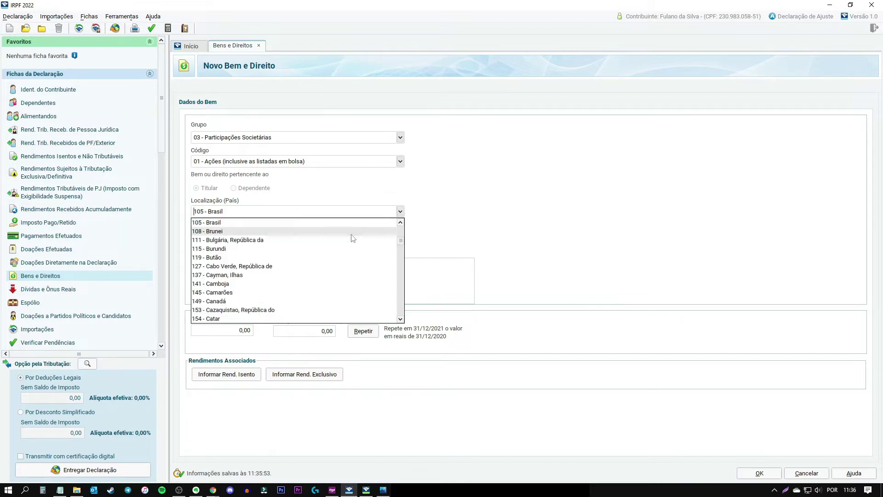
scroll(340, 243, "down", 10)
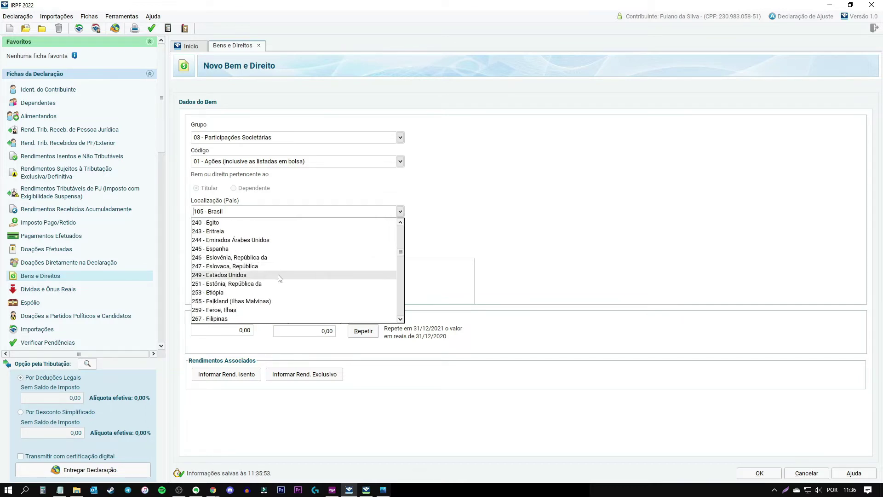
left_click(224, 277)
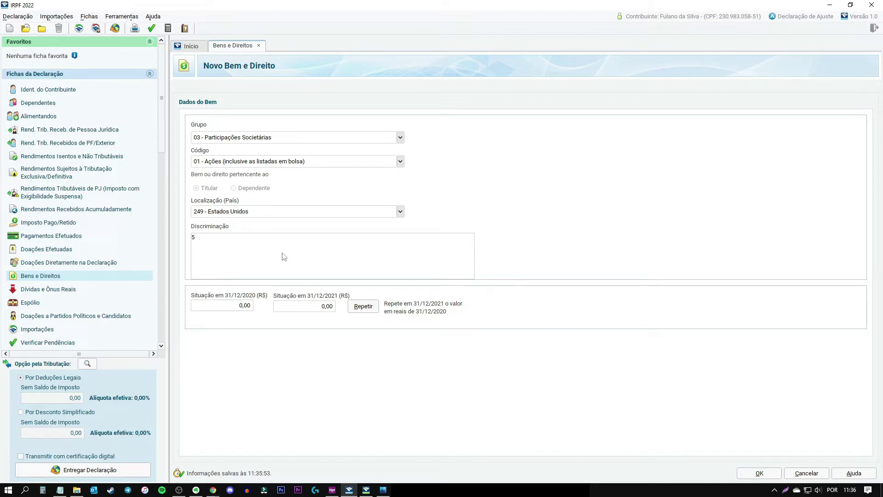
- Begin the Discriminação with "5 AÇÕES DA MICROSOFT CORPORATION. NEGOCIADOS ATRAVÉS DO CÓDIGO MSFT NA BOLSA DE VALORES AMERICANA"
type("AÇÕES DA MICROSOFT CORPORATI")
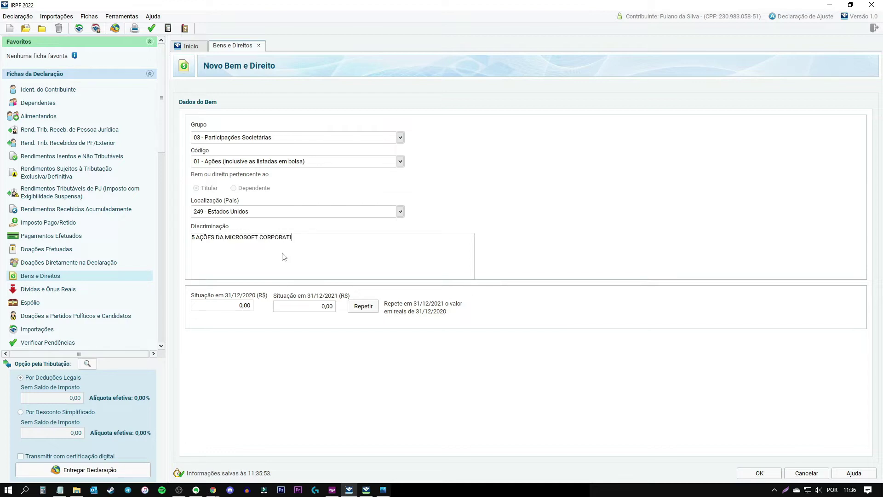
type("ON. NEGOCIADOS ATRAVÉS DO")
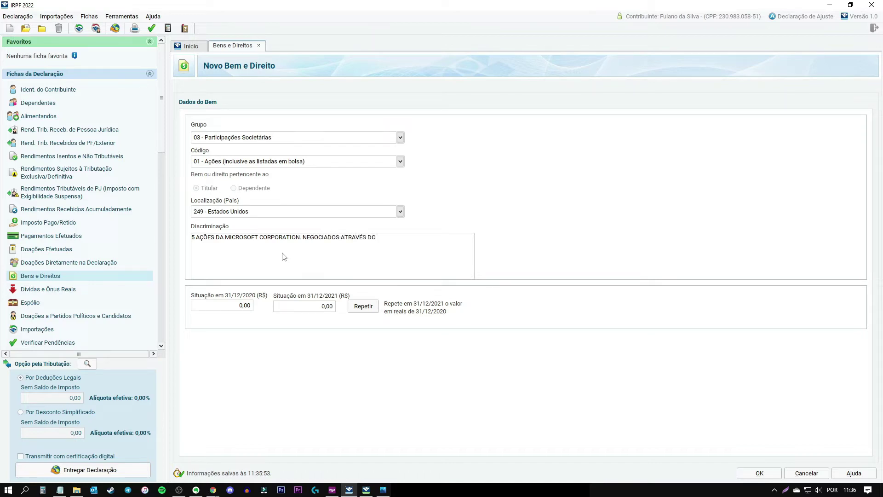
type(" CÓDIGO MSFT NA BOLSA DE VALORES AMERICANA")
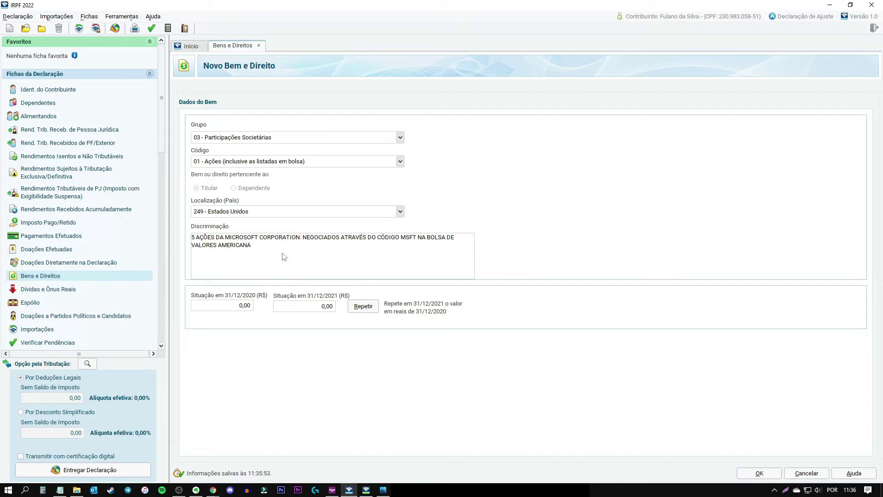
- Continue the Discriminação with ". COMPRADAS PELA CORRETORA DE VALORES XXXXX. VALOR DE AQUISIÇÃO EM DÓLARES: US$"
type(". COMPRADAS PELA CORRETORA DE VALORES XXXXX")
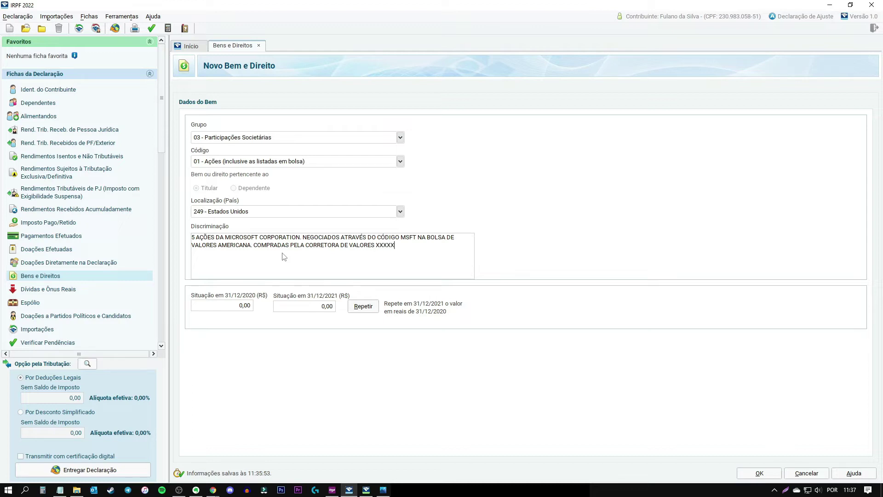
type(". VALOR DE")
type(" AQUISI")
type("ÇÃO E")
type("M DÓLARES:")
type(" US$")
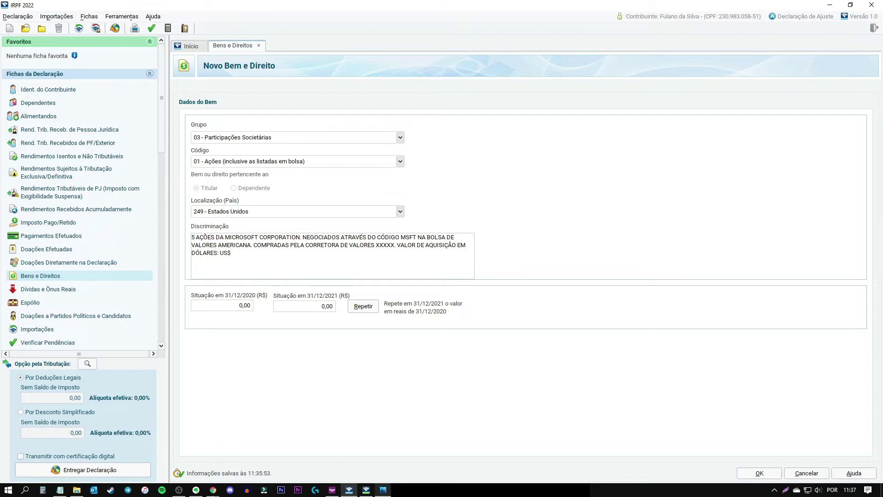
- Take the share purchase price from the Notepad notes and calculate 5 × 247,3 in the Calculator
left_click(60, 489)
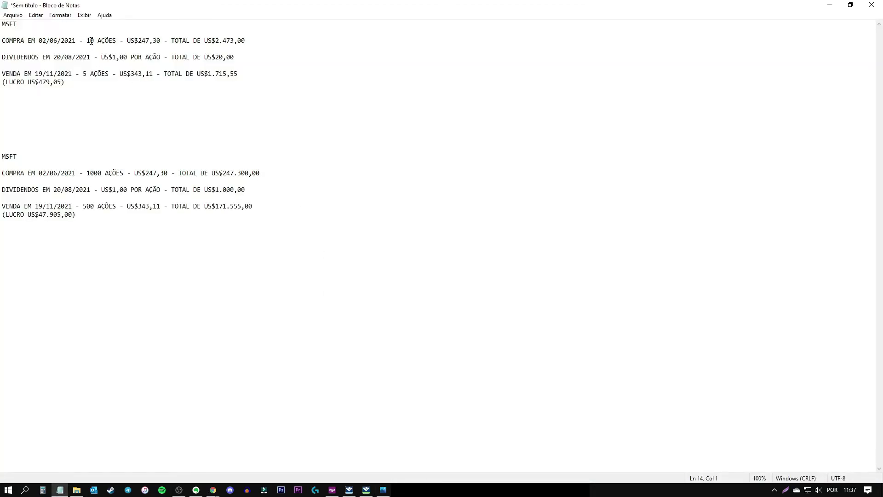
left_click_drag(129, 40, 159, 40)
left_click(38, 491)
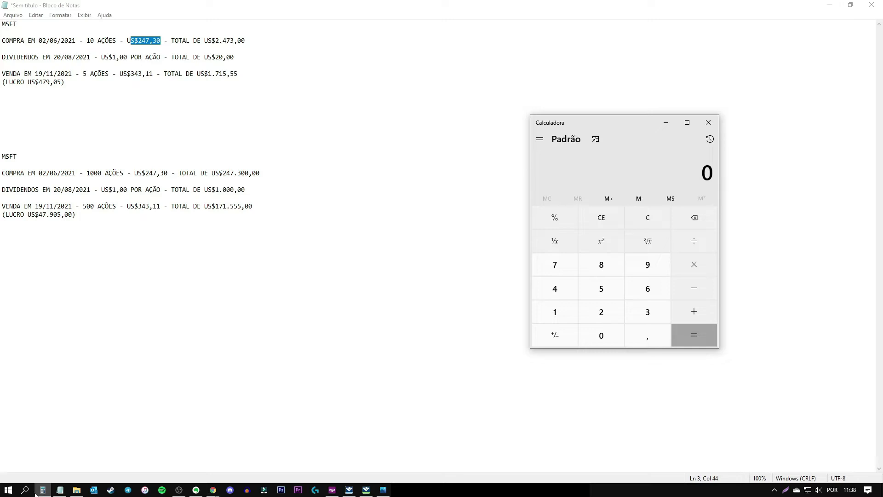
type("5*247,3")
key("Return")
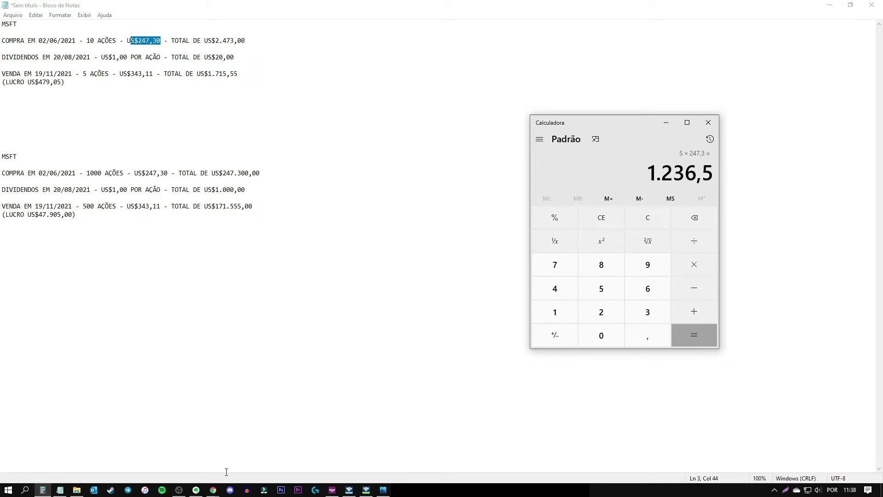
left_click_drag(619, 126, 882, 138)
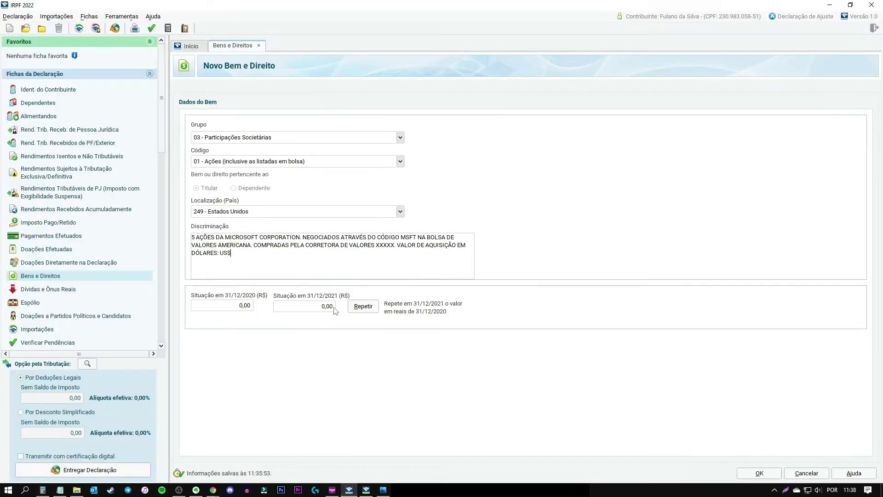
- Back in IRPF 2022, complete the acquisition value in the Discriminação with "1.236,50."
left_click(349, 489)
type(".236,50.")
left_click_drag(231, 253, 254, 253)
left_click(321, 309)
- Check the first MSFT purchase date in the Notepad notes, and switch to the Banco Central Cotações e boletins page in Chrome
left_click(59, 490)
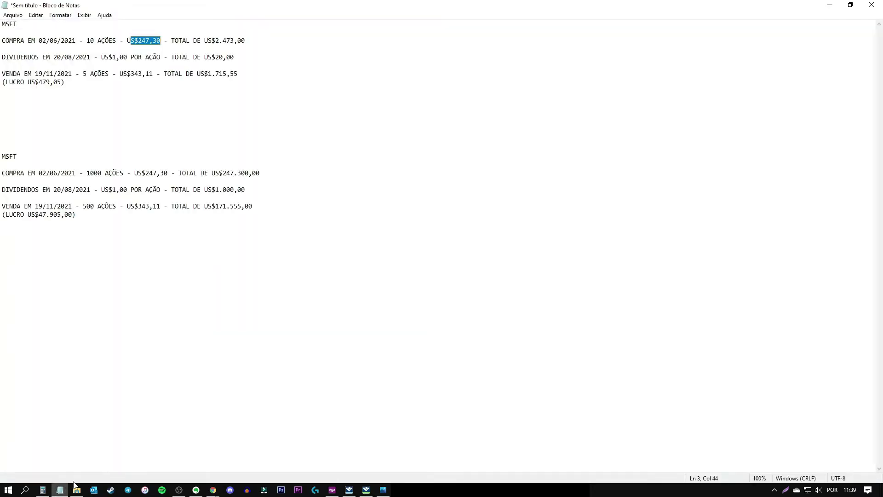
left_click_drag(39, 42, 75, 43)
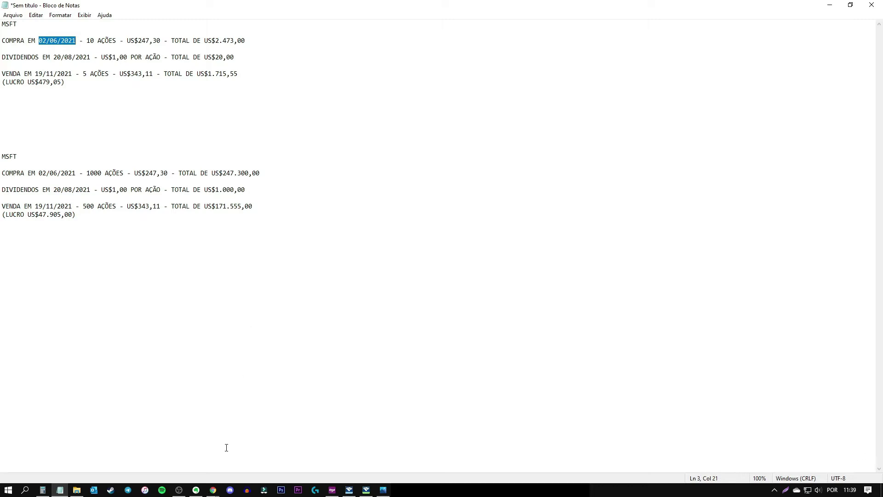
mouse_move(212, 489)
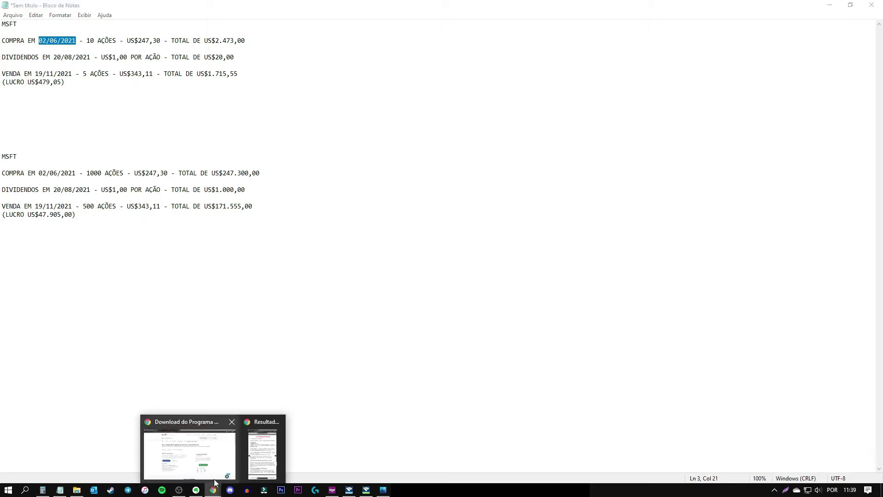
left_click(188, 448)
left_click(126, 8)
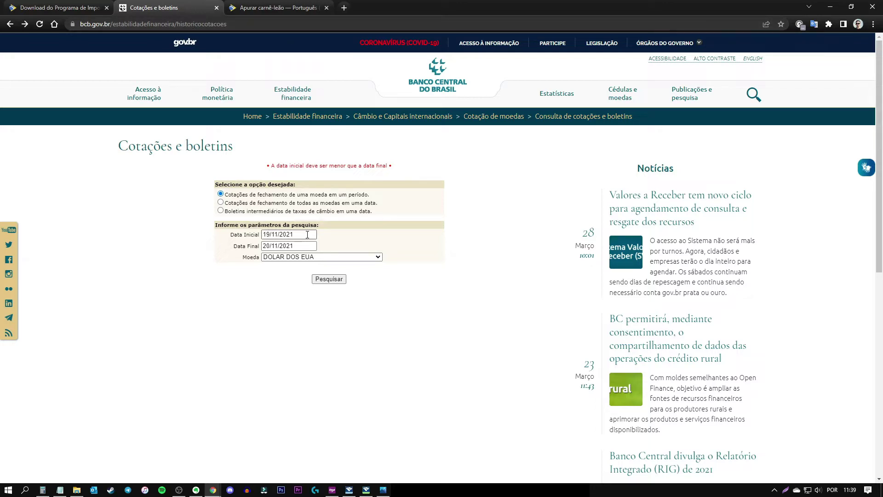
- Search the Banco Central closing quotes for DOLAR DOS EUA from 01/06/2021 to 04/06/2021
left_click_drag(307, 234, 255, 234)
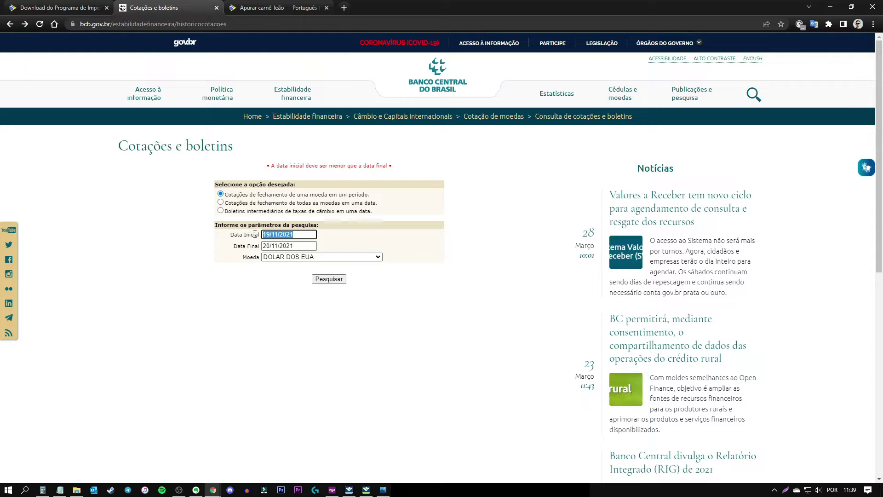
type("01/06/202")
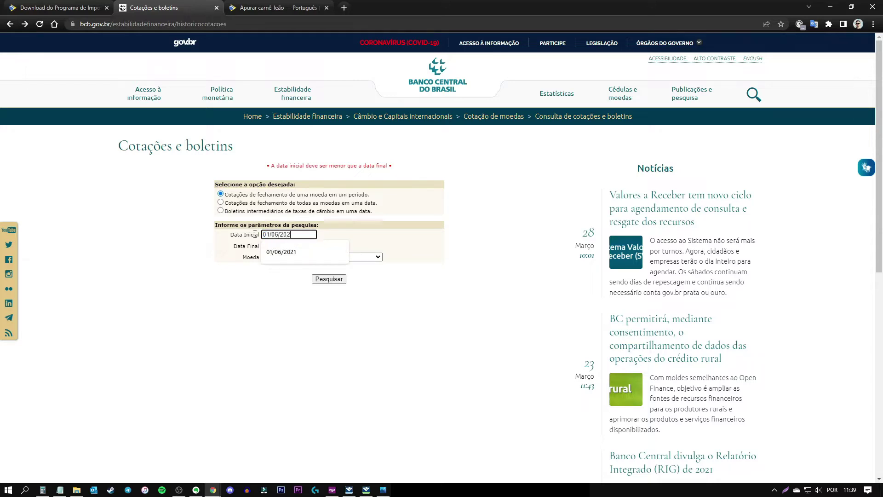
type("1")
key("Tab")
type("04/06/2")
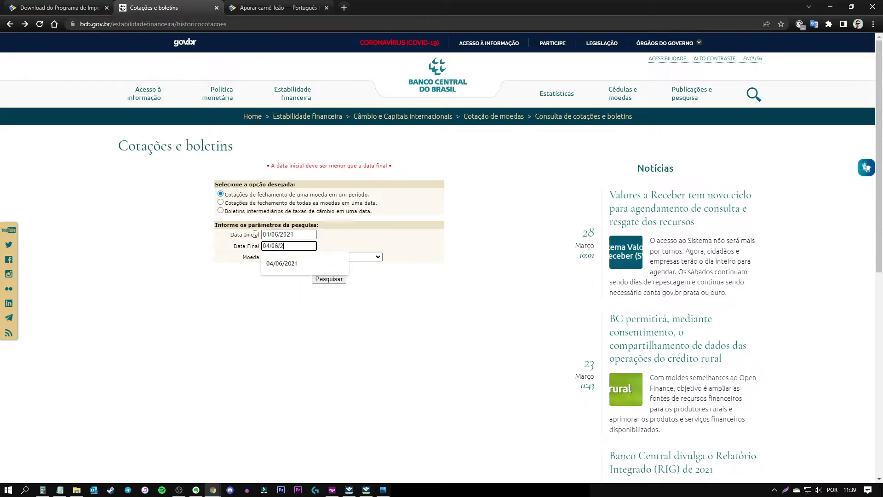
type("021")
left_click(340, 281)
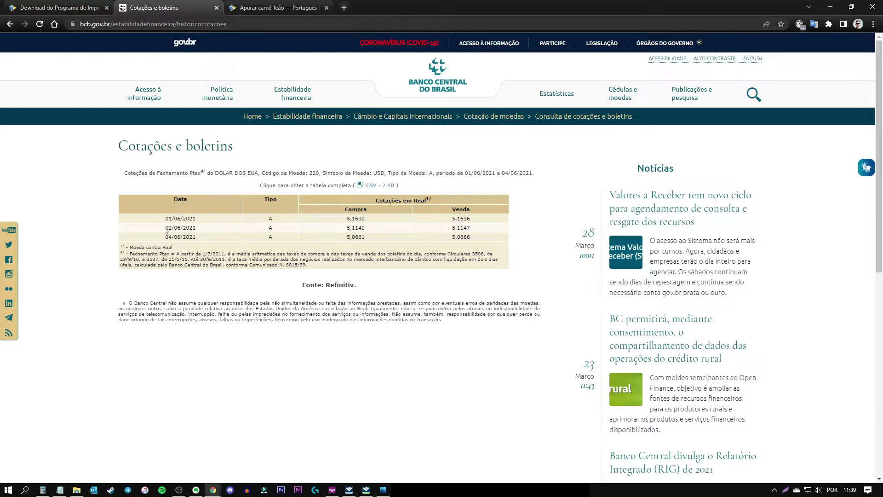
- Take the Venda rate for 02/06/2021 and calculate 247,30 × 5,1147 × 5 in the Calculator
left_click_drag(347, 227, 367, 229)
left_click_drag(450, 228, 474, 231)
left_click(43, 488)
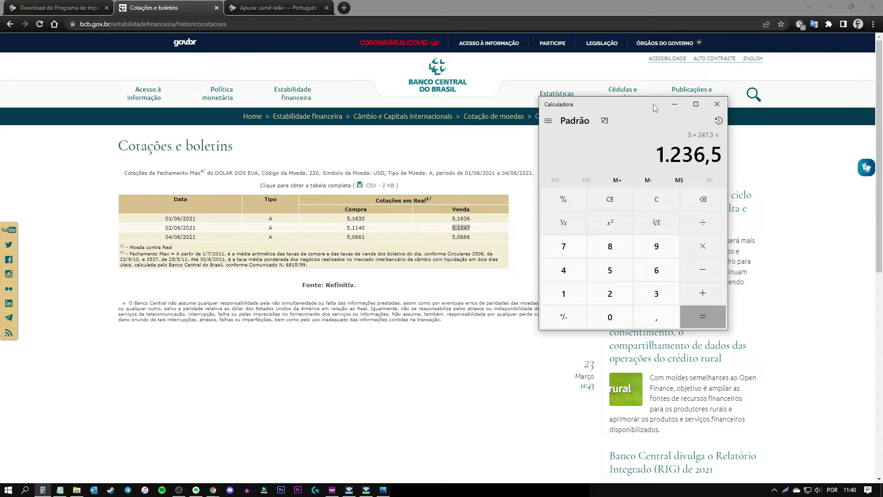
type("247,30")
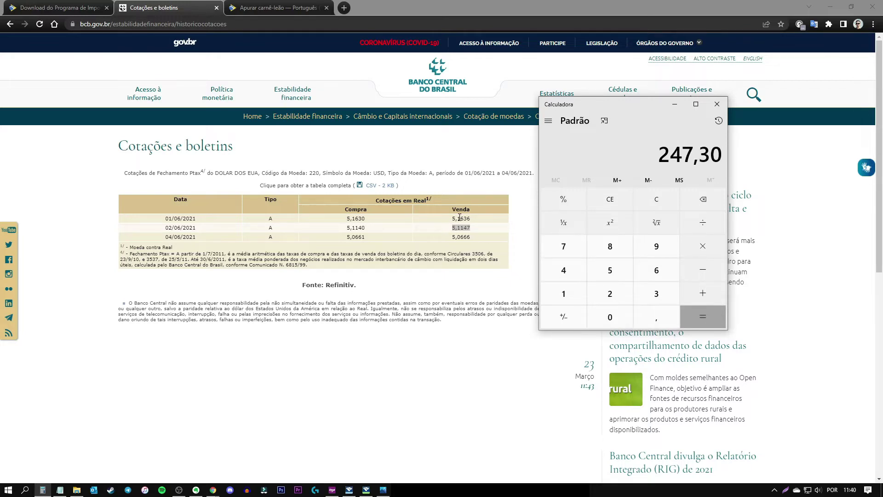
key("asterisk")
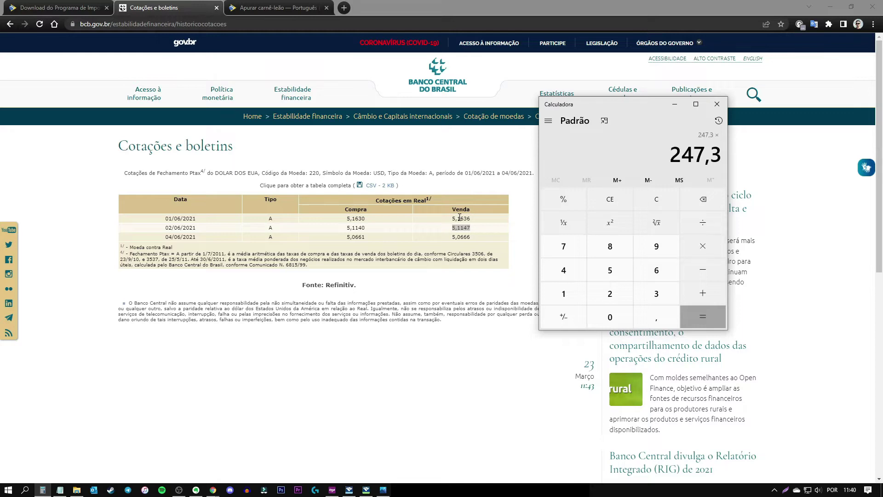
type("5,1147")
key("Return")
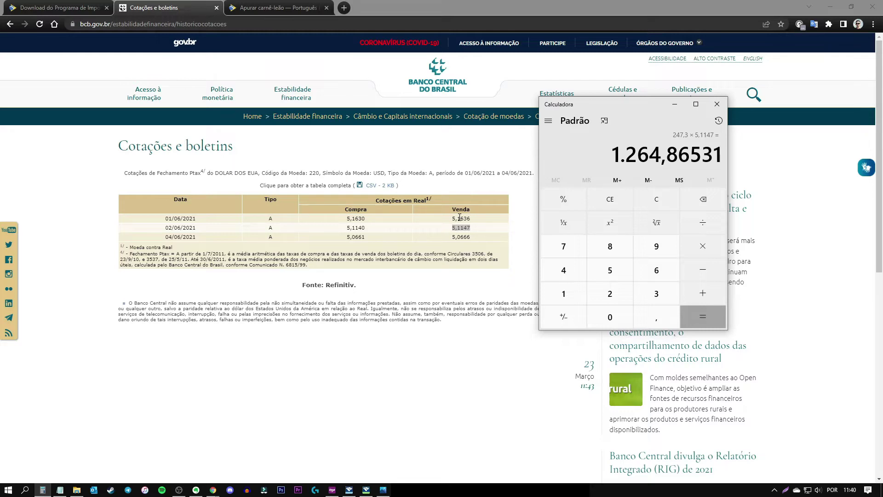
type("*5")
key("Return")
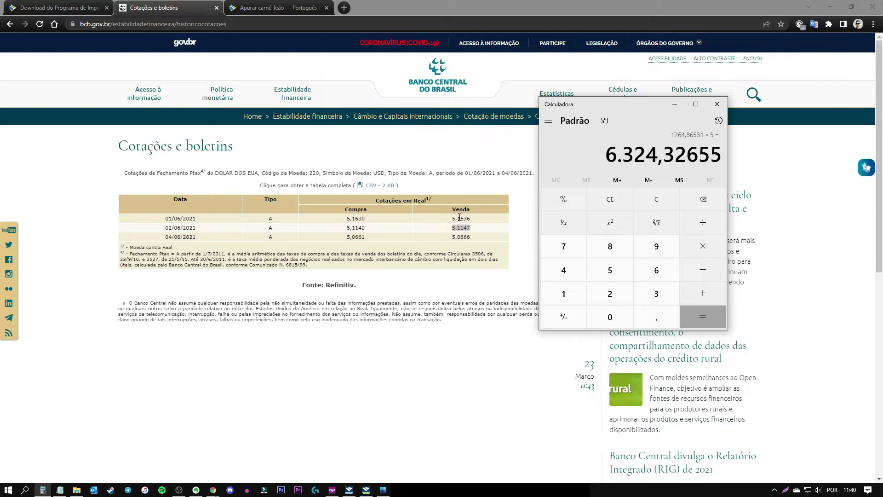
left_click_drag(634, 103, 617, 101)
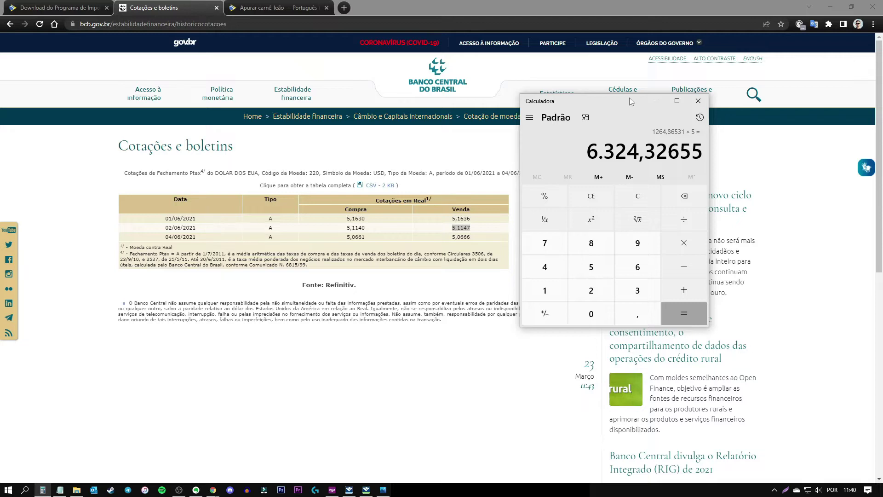
left_click(656, 101)
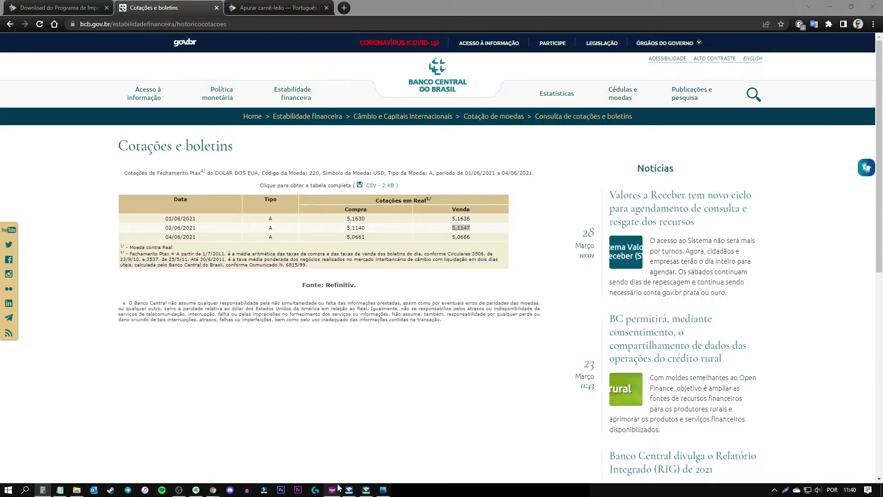
- Back in IRPF 2022, set Situação em 31/12/2021 to 6.324,33 and save the new asset
left_click(349, 489)
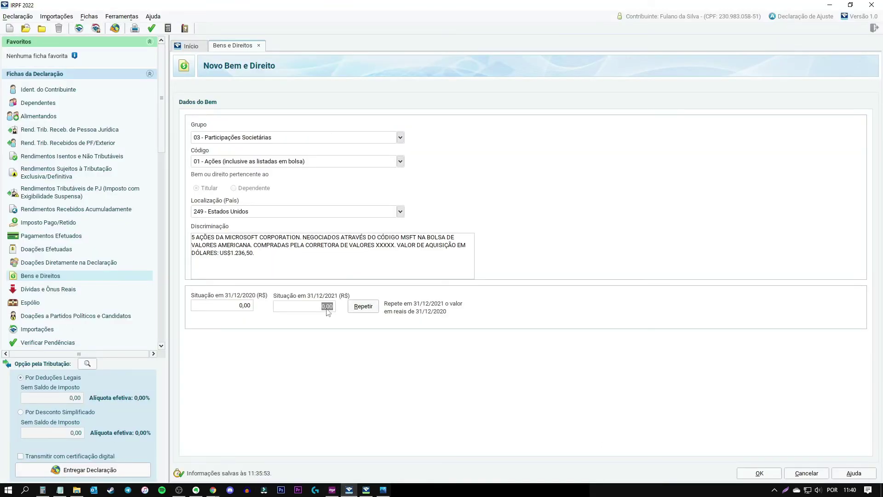
type("6324,33")
key("Tab")
left_click(759, 472)
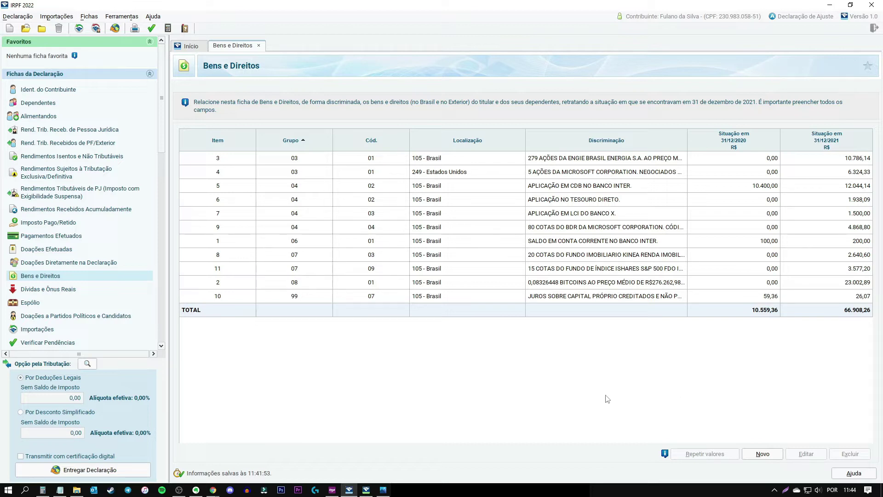
- Review the monthly income tax table in Fotos and the date and total of the first MSFT dividend in the Notepad notes
left_click(383, 489)
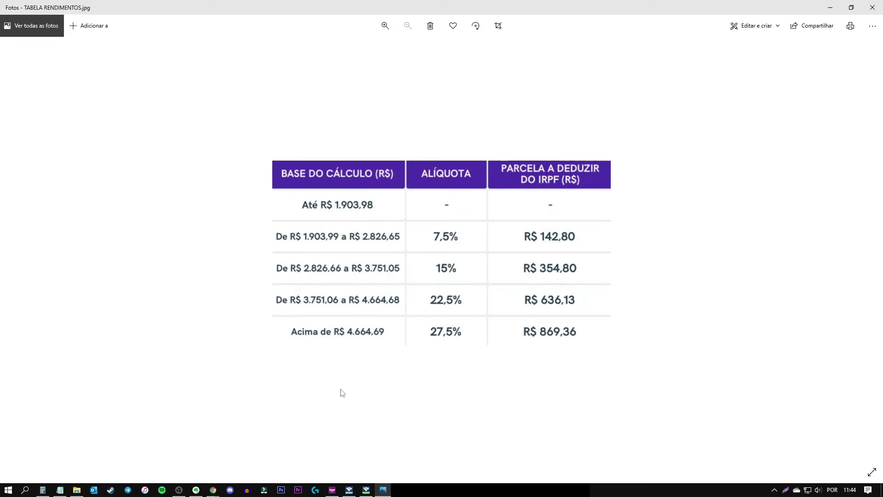
left_click(60, 489)
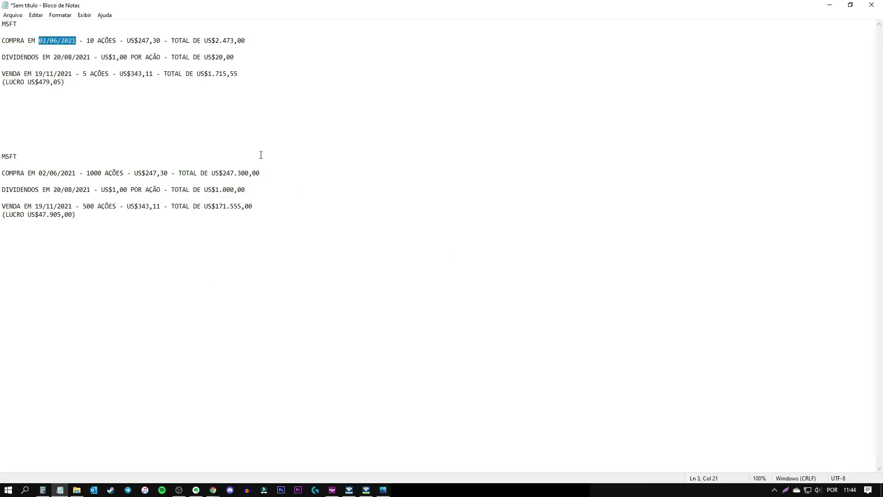
left_click(138, 96)
left_click_drag(53, 57, 87, 56)
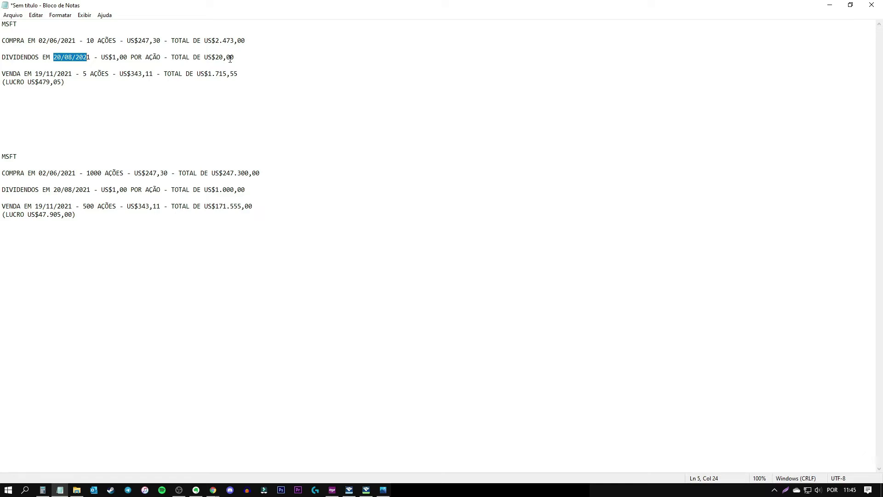
left_click(69, 58)
left_click(384, 489)
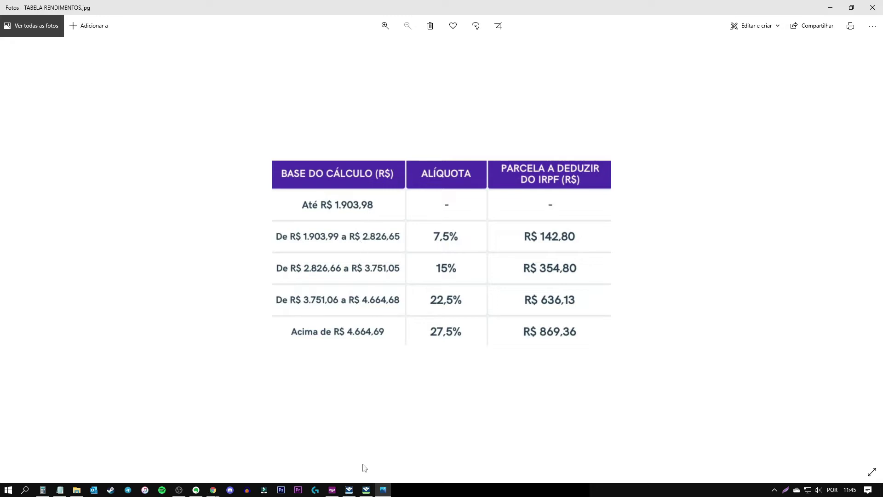
key("alt+Tab")
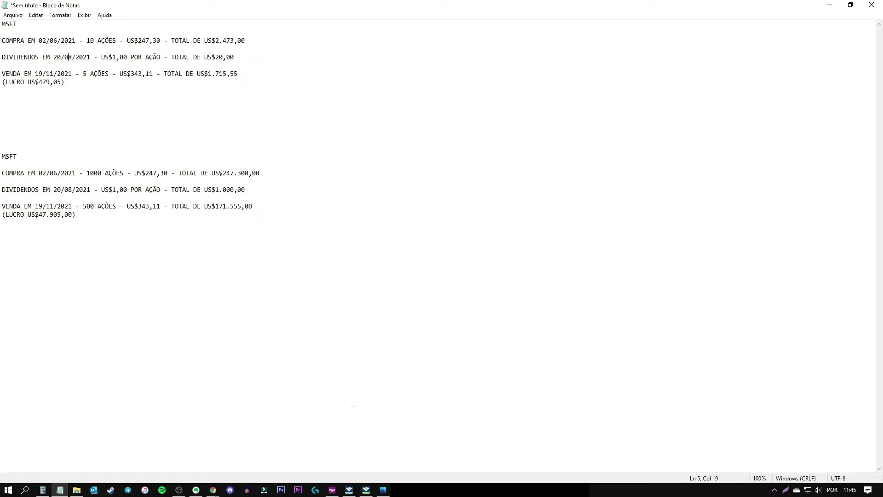
- In IRPF 2022, open Outras Informações of Rend. Trib. Recebidos de PF/Exterior at the August Exterior income
key("alt+Tab")
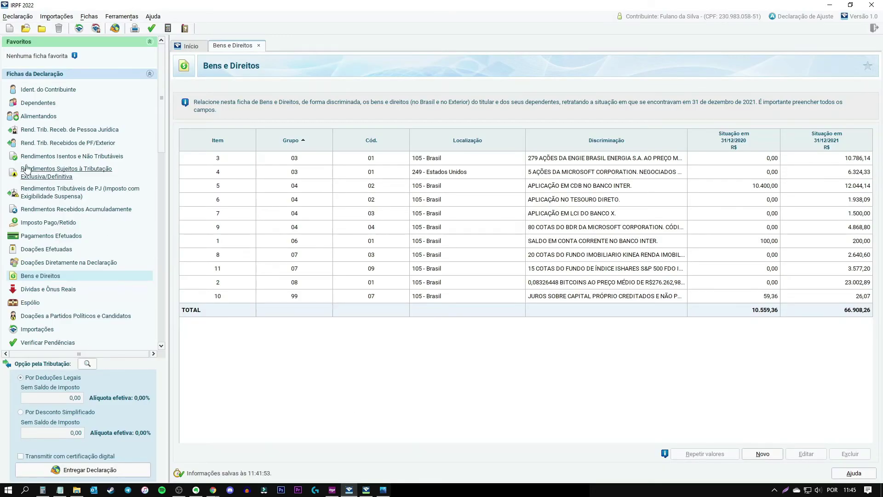
left_click(90, 146)
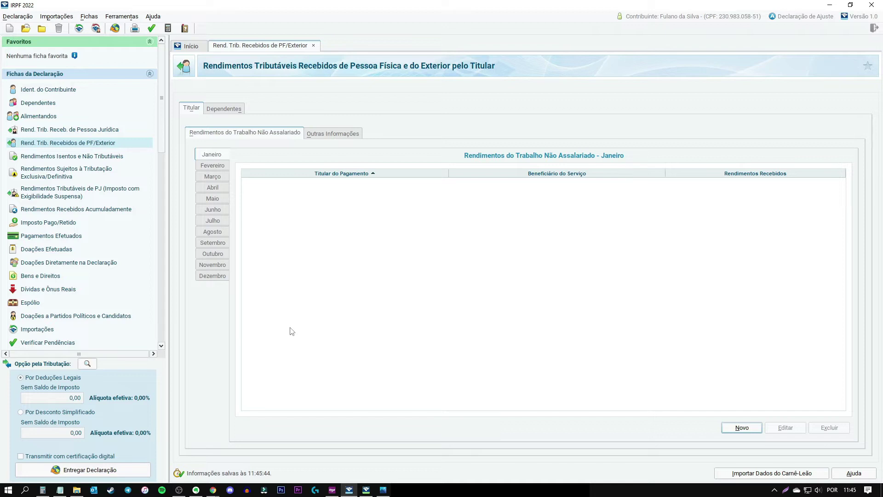
left_click(327, 136)
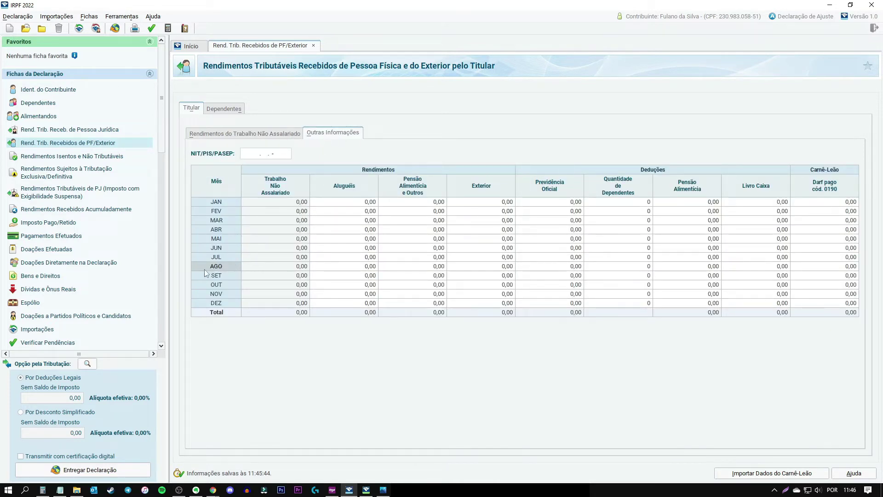
left_click(502, 267)
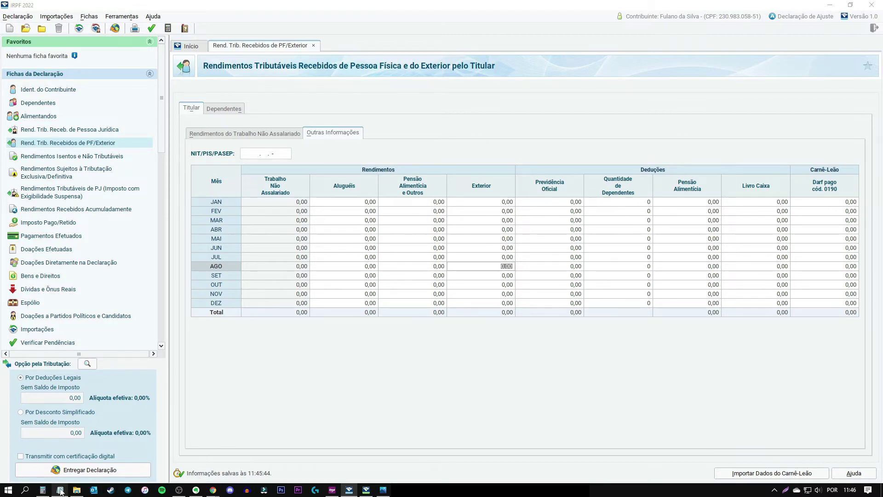
- Check the dividend date in Notepad and search the Banco Central dollar quotes from 19/08/2021 to 21/08/2021
left_click(59, 490)
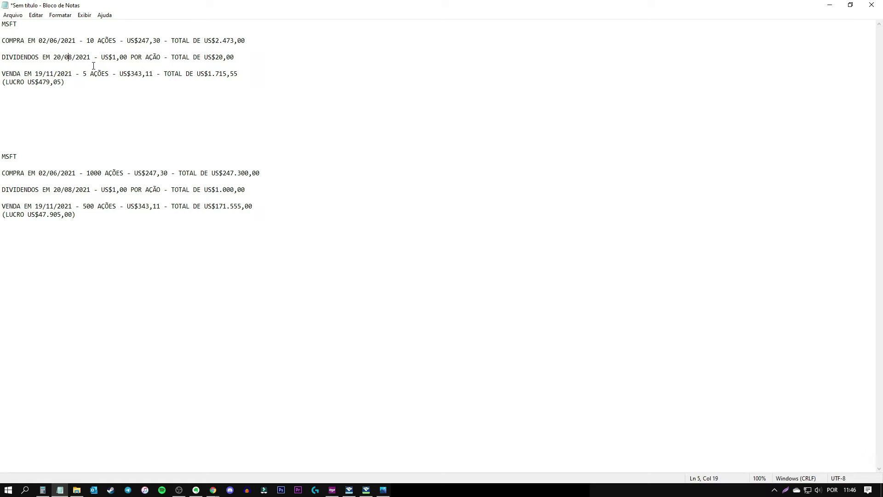
left_click(213, 490)
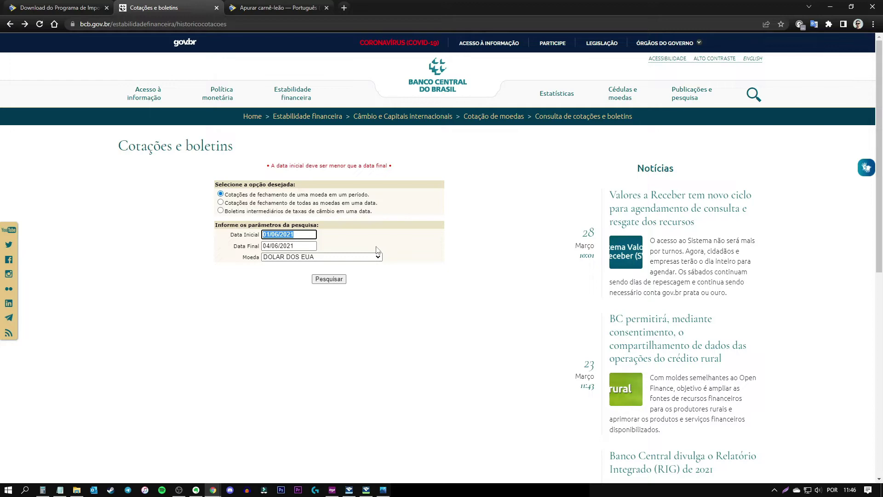
type("19/08/2021")
key("Tab")
type("21/08/2")
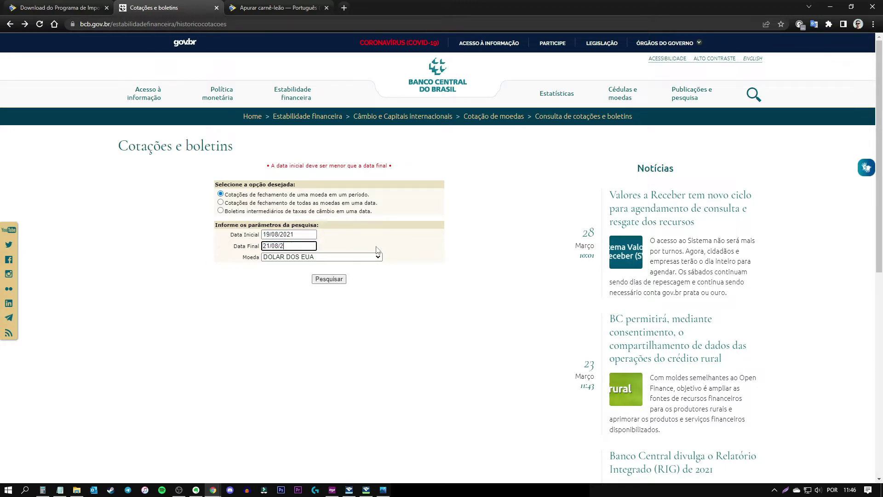
type("021")
left_click(334, 280)
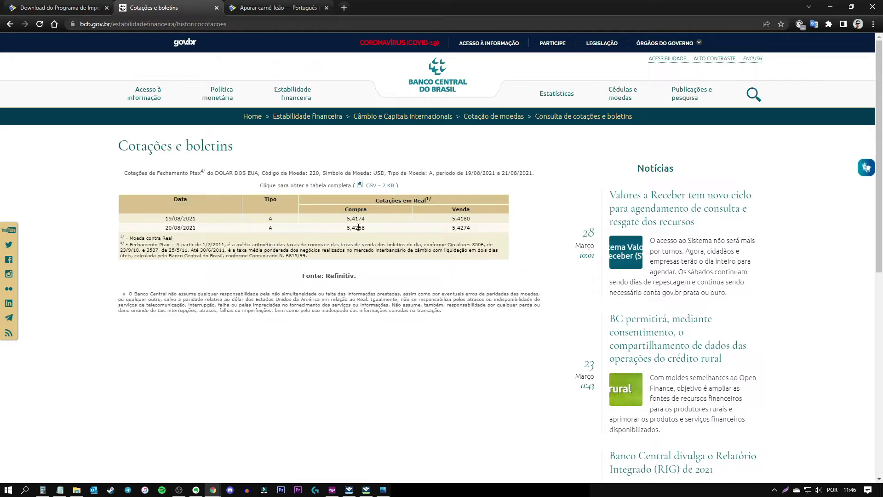
- Take the Compra rate for 20/08/2021 and calculate 20 × 5,4268 in the Calculator
left_click_drag(346, 227, 373, 230)
left_click_drag(452, 227, 472, 235)
left_click_drag(346, 227, 368, 232)
left_click(43, 490)
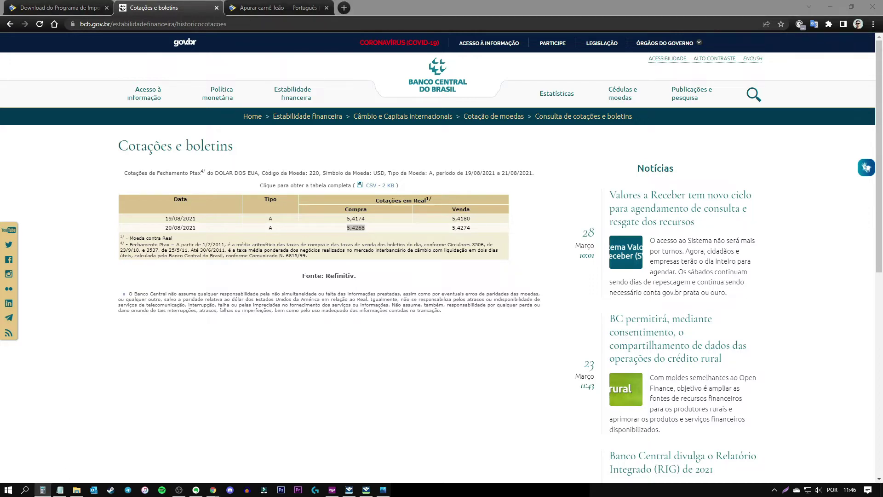
key("Escape")
type("20")
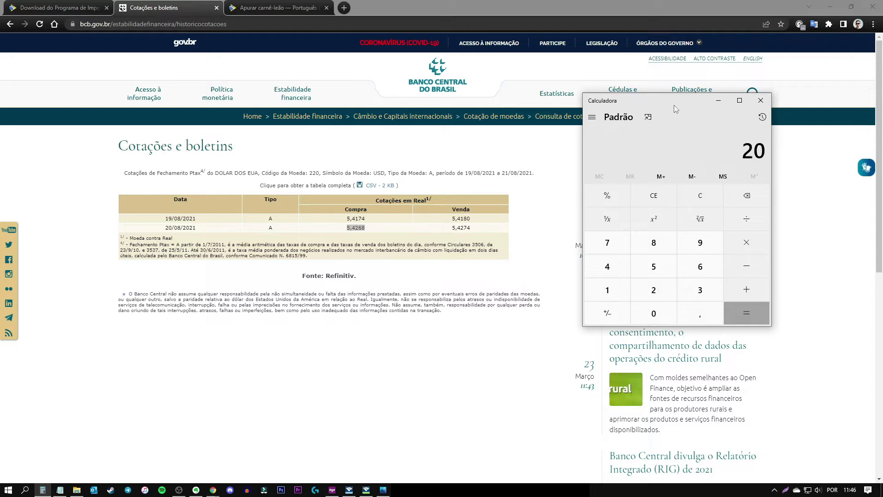
key("asterisk")
type("5,4268")
key("Return")
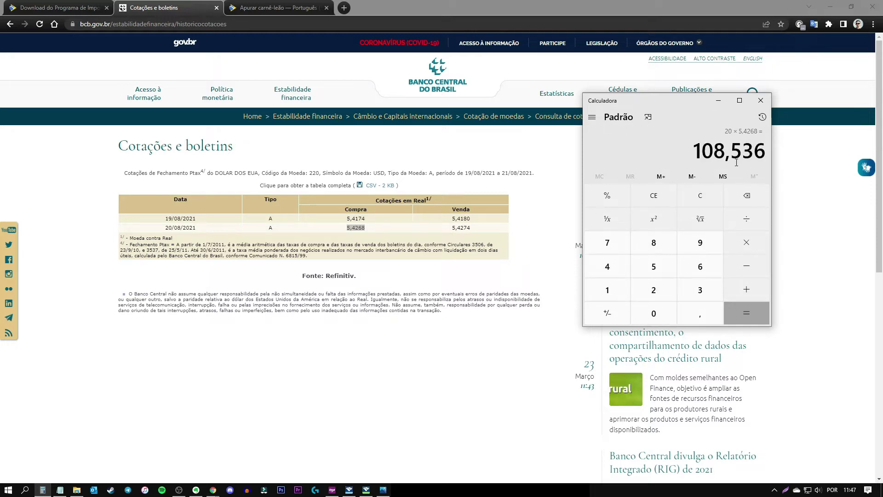
left_click_drag(741, 150, 754, 151)
- Back in IRPF 2022, set the August (AGO) Exterior income to 108,54
left_click(355, 491)
left_click(475, 269)
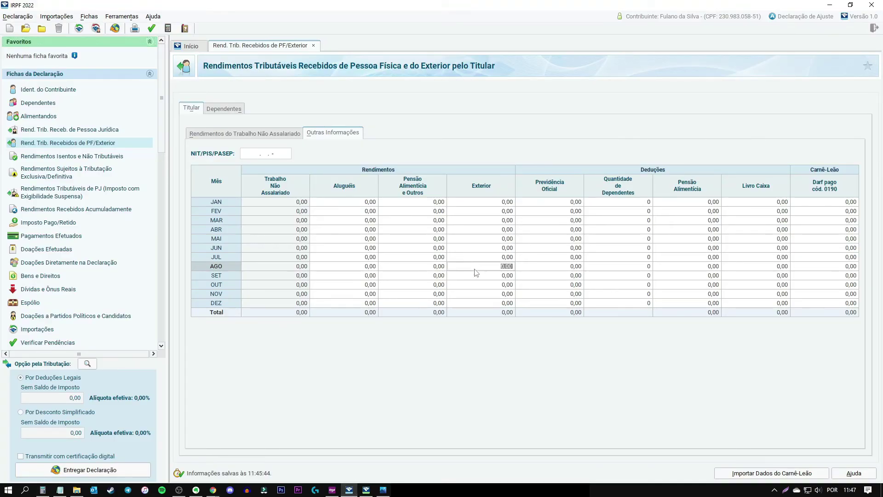
type("108,54")
key("Tab")
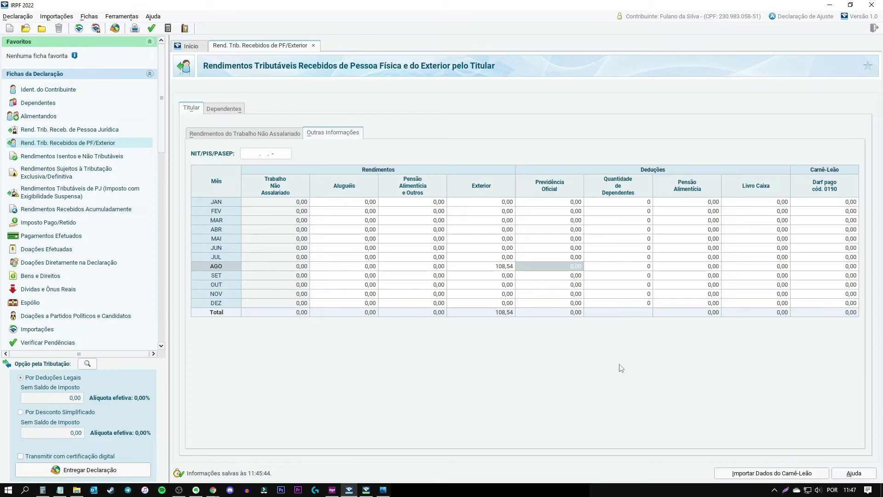
- Review the 19/11/2021 MSFT sale of 5 shares in Notepad, including its unit price, total and profit in dollars
left_click(60, 490)
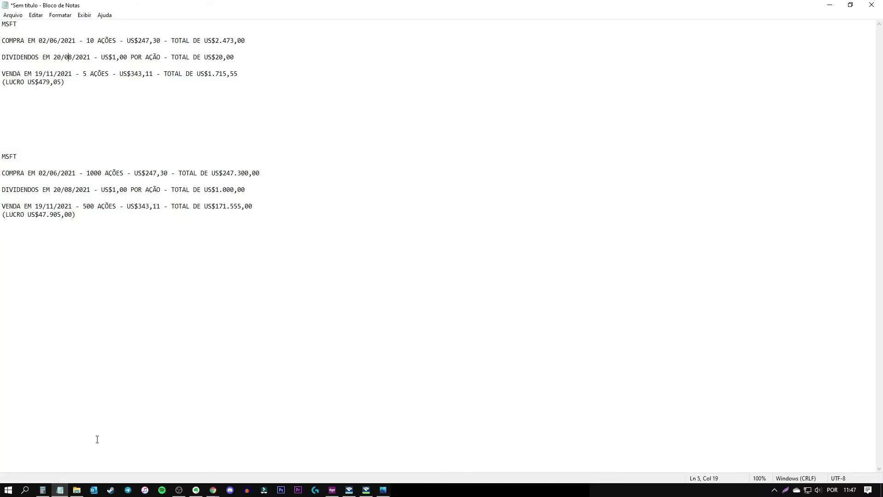
left_click(64, 489)
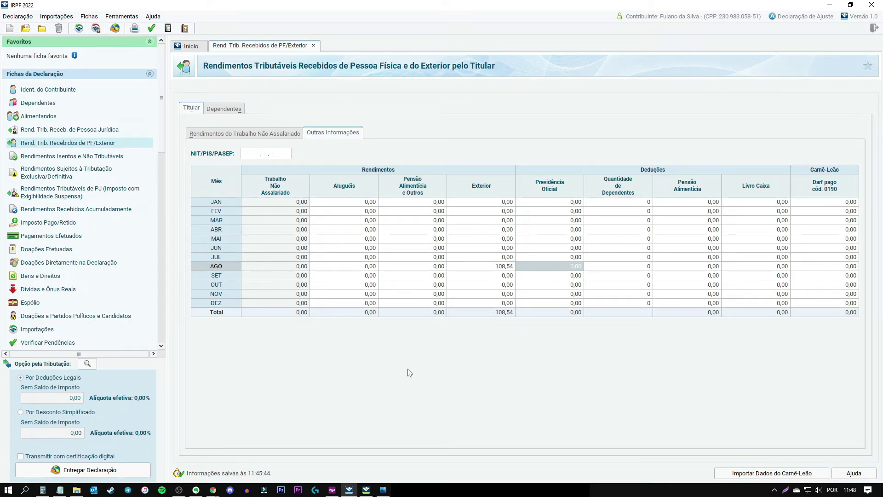
left_click(59, 491)
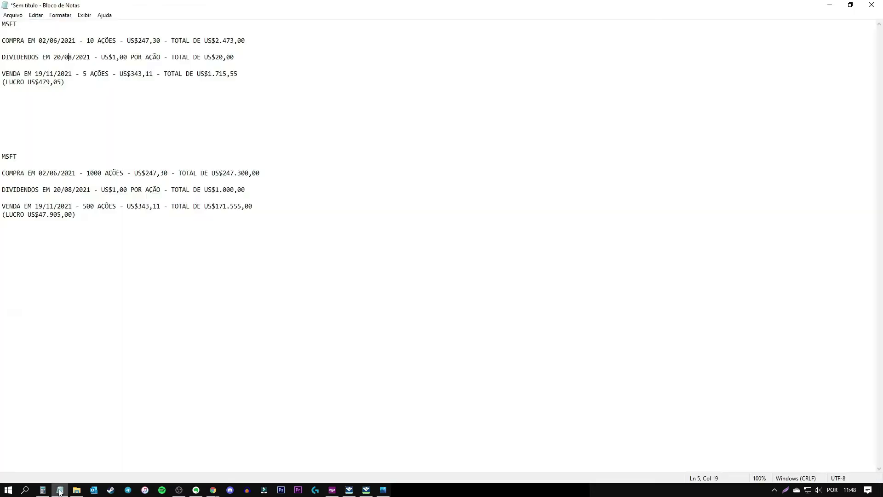
left_click_drag(4, 74, 78, 74)
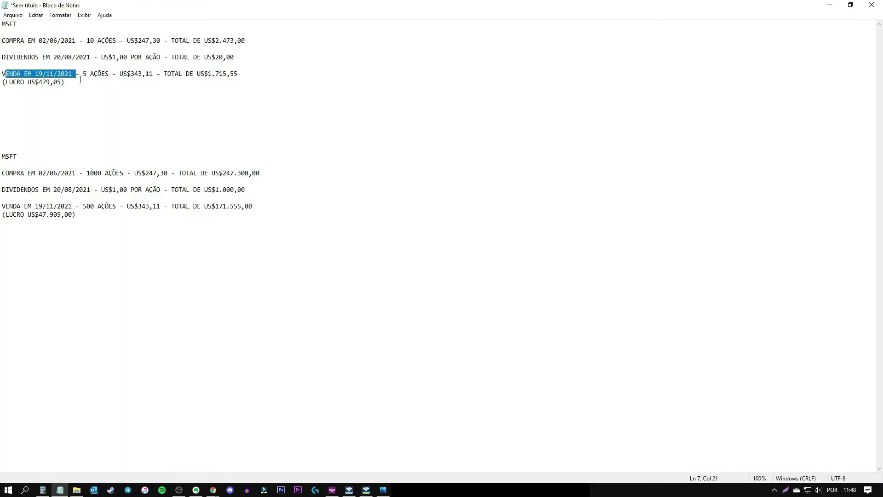
left_click_drag(83, 74, 152, 72)
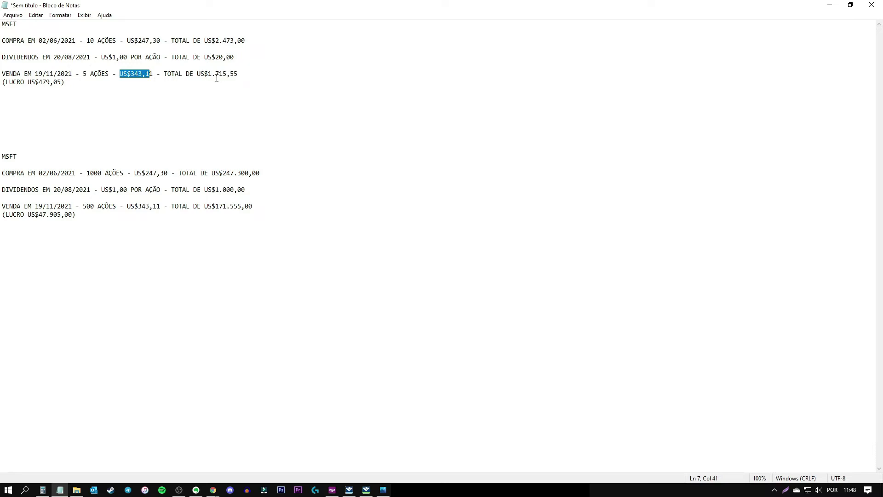
key("End")
left_click_drag(27, 82, 61, 82)
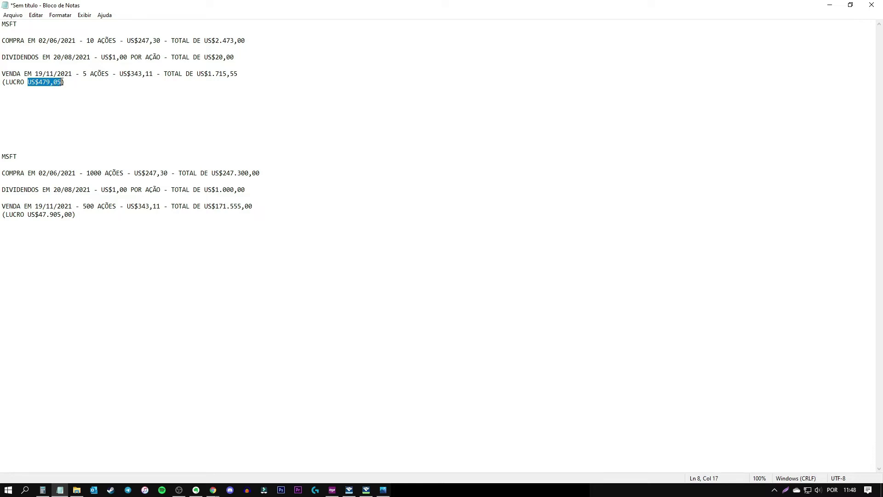
left_click(92, 82)
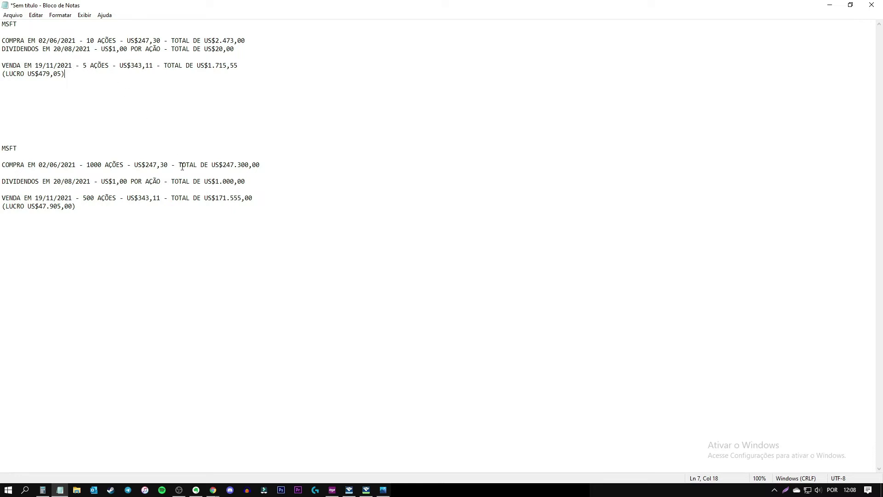
- On the Banco Central page, search the US dollar closing quotes from 18/11/2021 to 20/11/2021
left_click(213, 490)
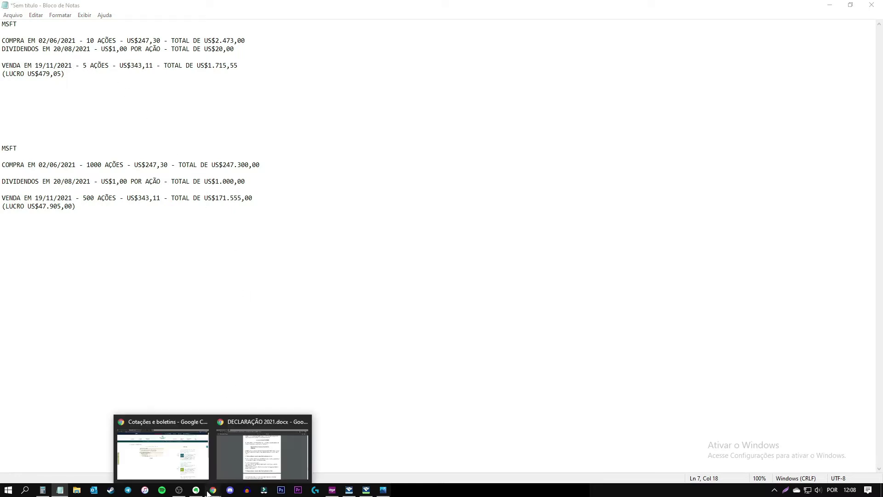
left_click(193, 464)
left_click_drag(302, 233, 239, 235)
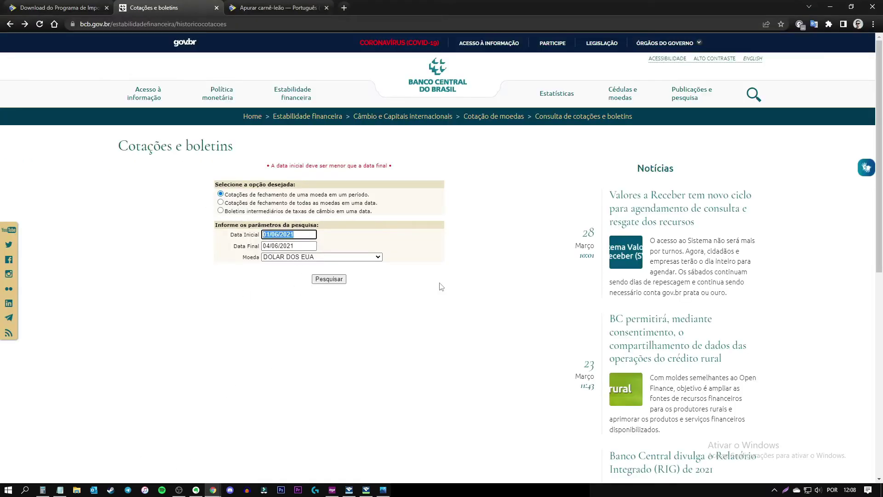
type("18/11/2021")
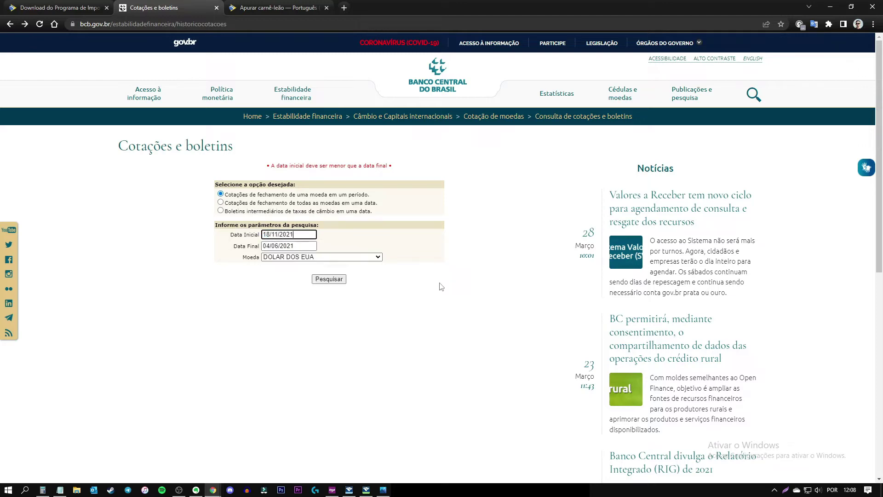
key("Tab")
type("20/2")
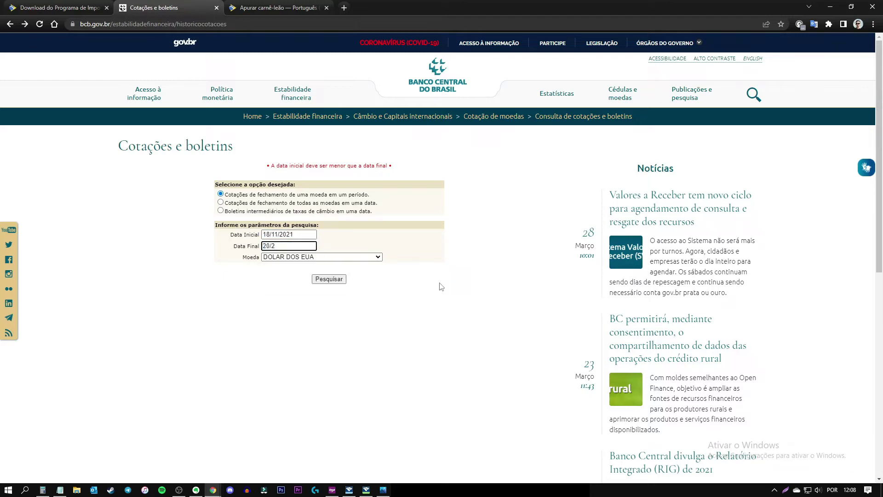
key("BackSpace")
type("11/2021")
key("Tab")
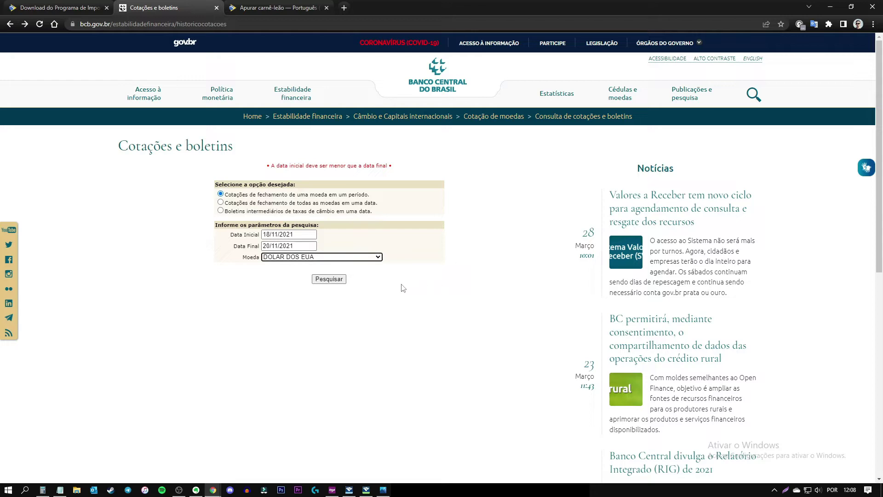
left_click(331, 280)
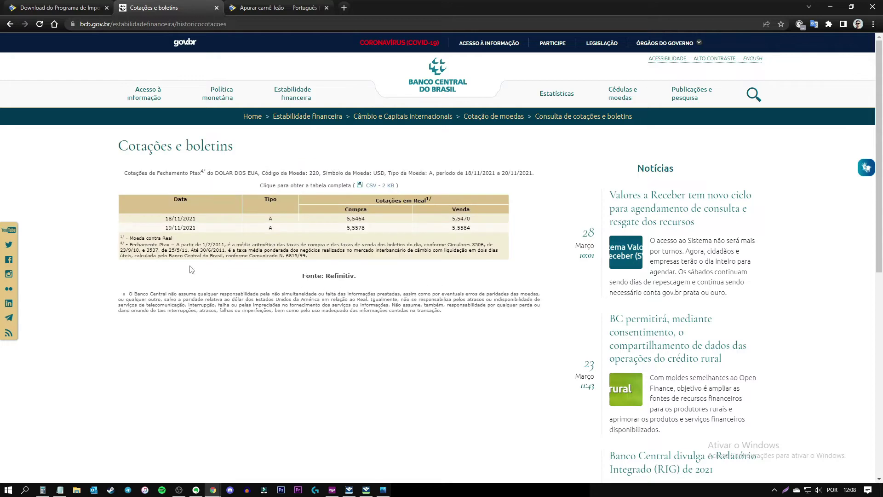
- Take the Compra rate for 19/11/2021 and convert the sale profit in the Calculator as 5,5578 × 479,05
left_click_drag(165, 229, 198, 229)
left_click_drag(346, 227, 368, 229)
left_click(45, 489)
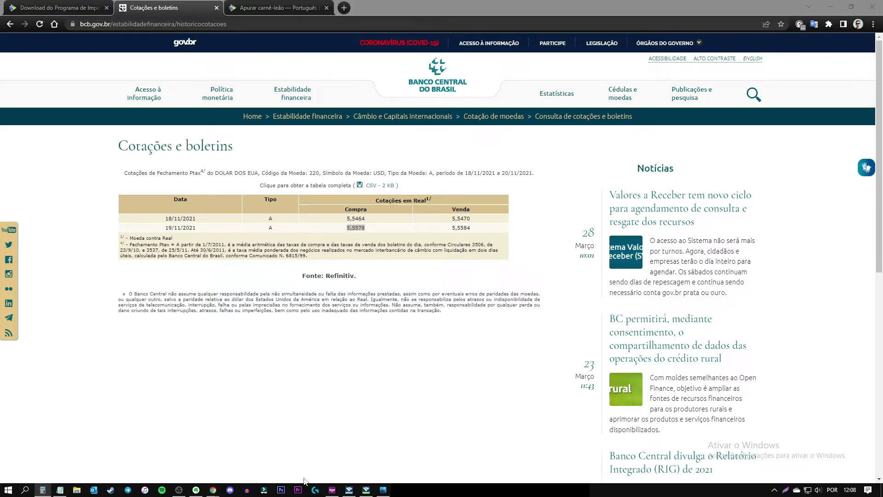
left_click_drag(712, 134, 657, 135)
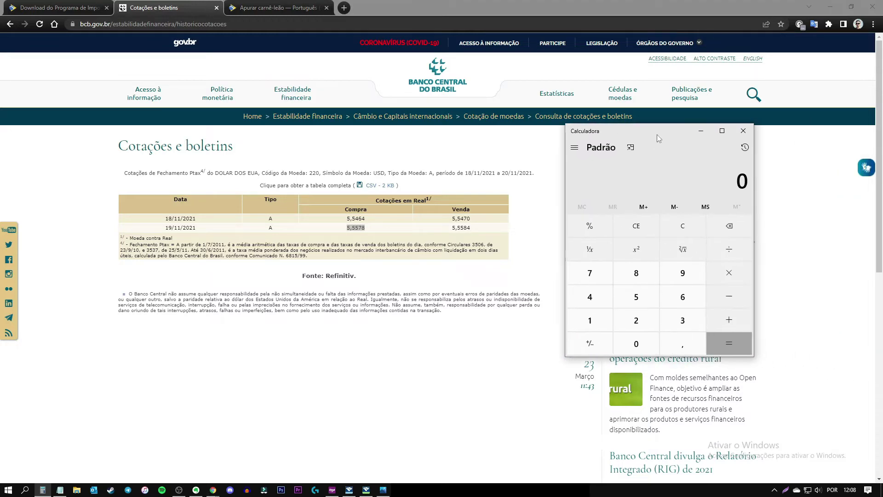
type("5,5578")
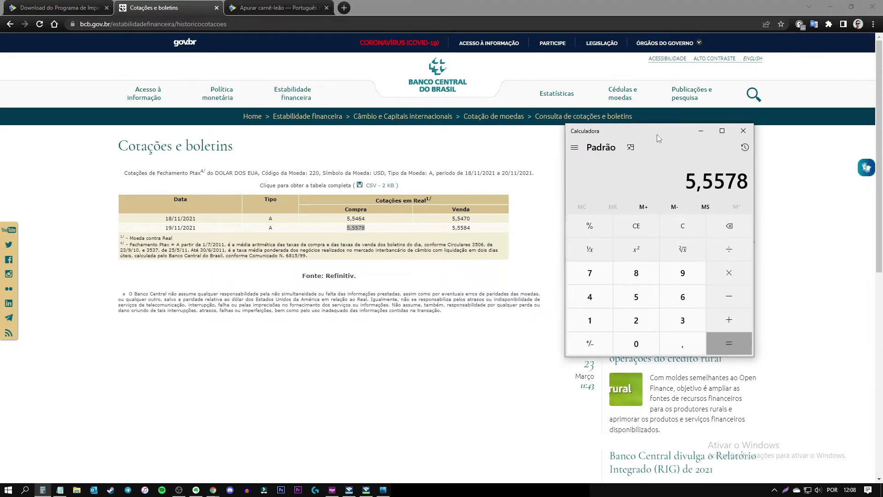
key("asterisk")
left_click(54, 489)
left_click(42, 489)
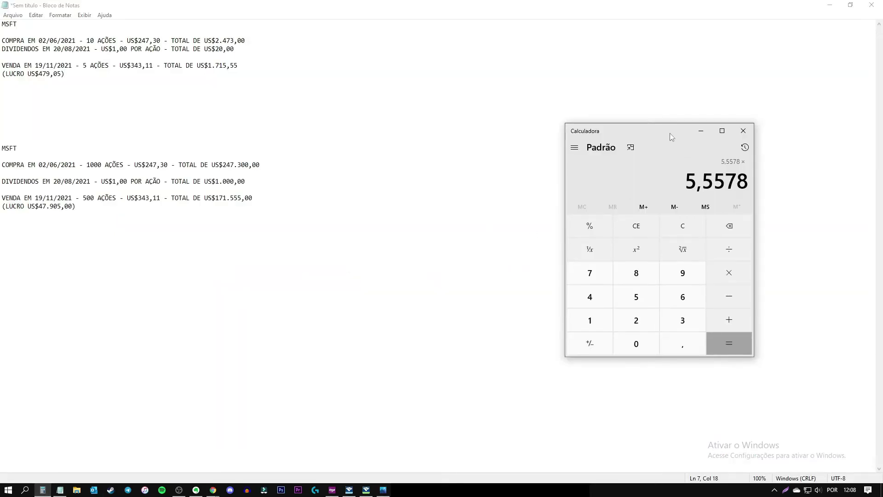
type("479,0")
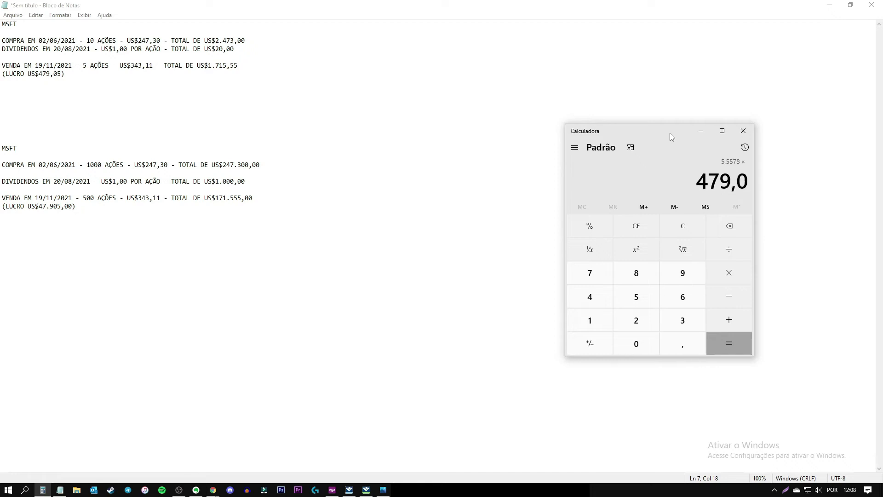
type("5")
key("Return")
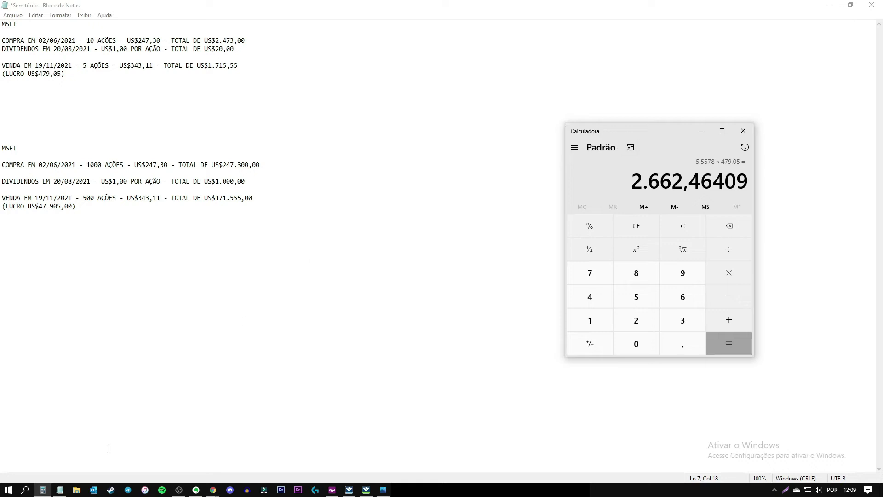
- In Notepad, add "= R$2.662,46" after the US$479,05 profit of the 5-share sale
key("alt+Tab")
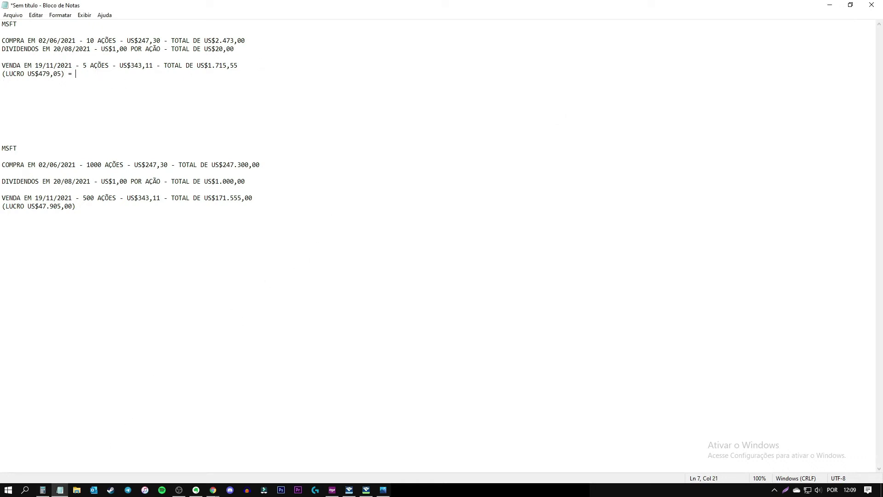
type("= R$2.662,46")
key("alt+Tab")
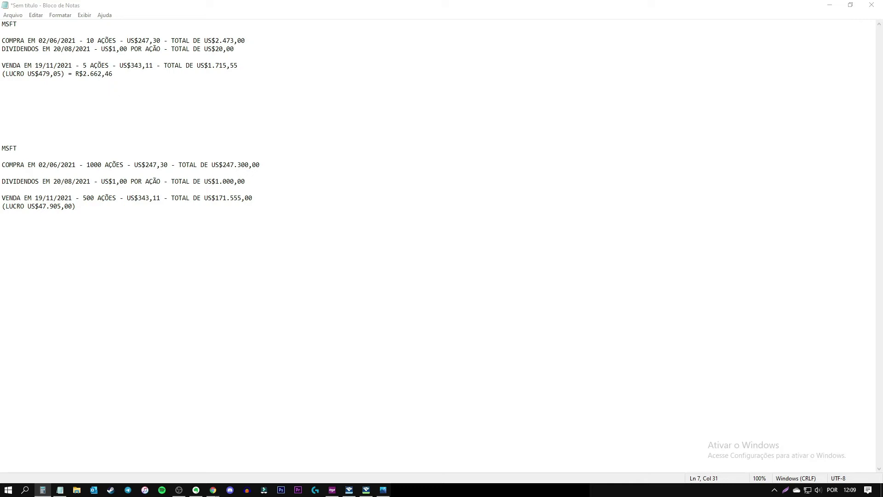
- Convert the sale total to reais in the Calculator as 5,5578 × 1715,55, and close the Calculator
key("alt+Tab")
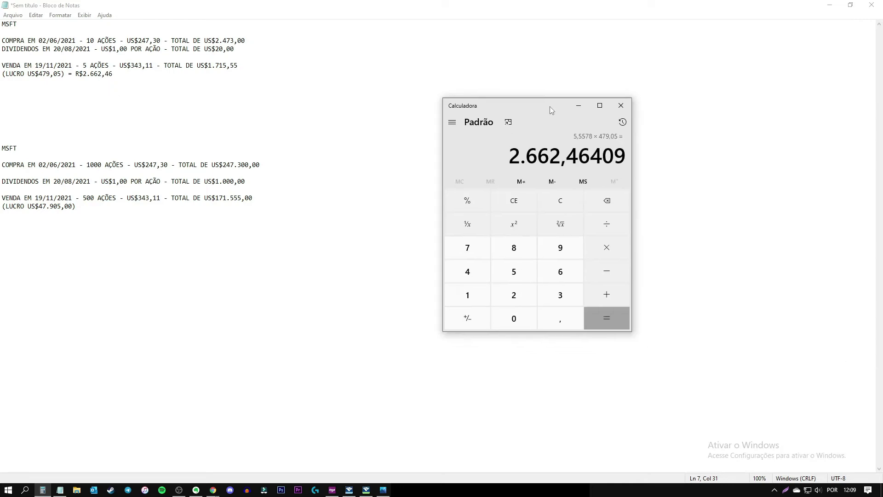
key("Escape")
type("5")
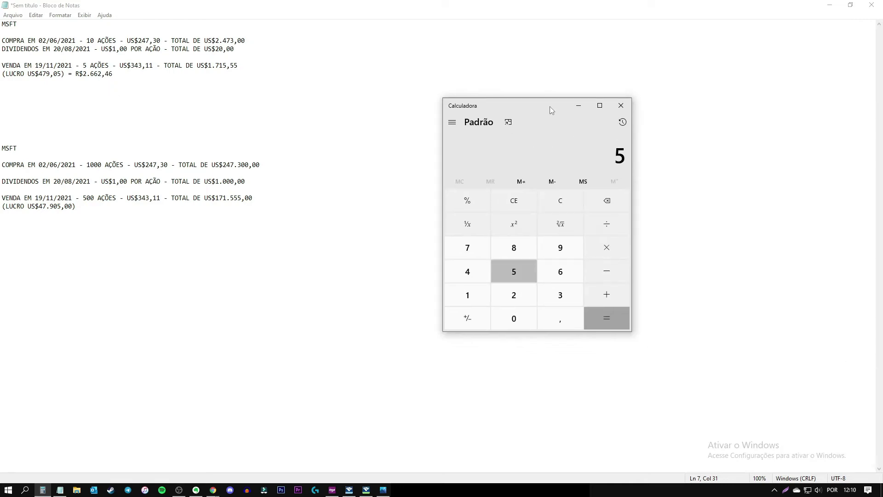
type(",5578")
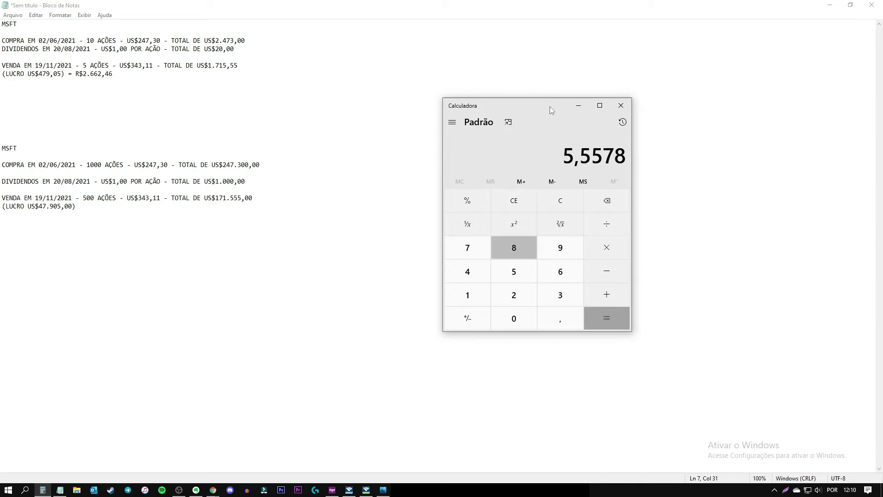
key("asterisk")
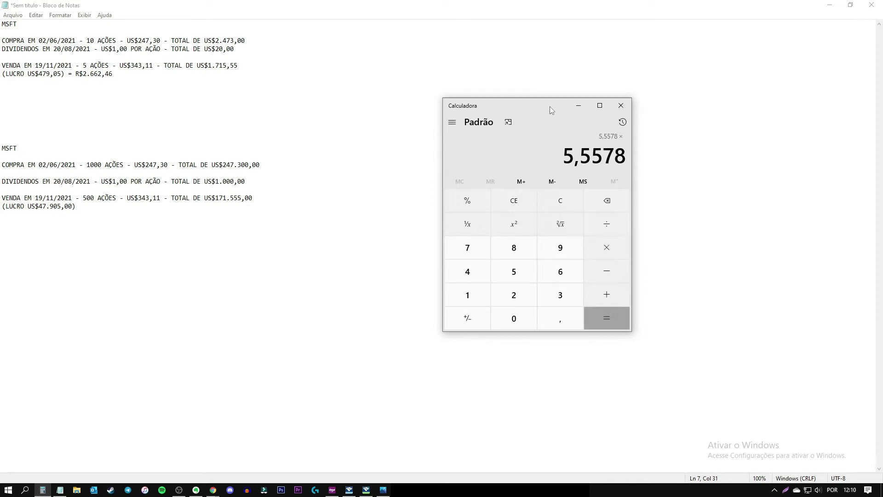
type("17")
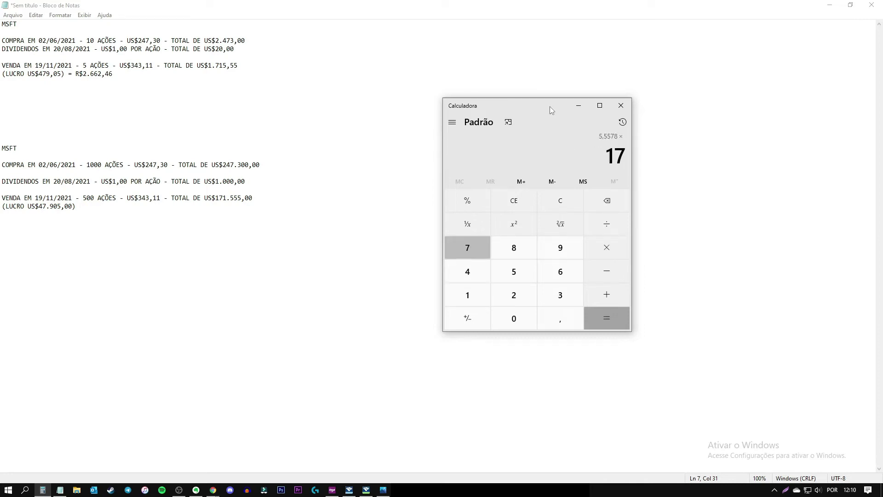
type("15,55")
key("Return")
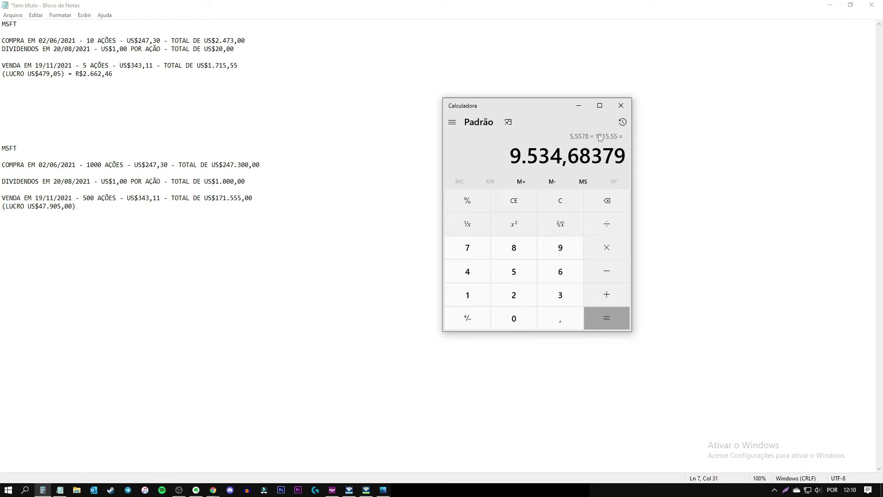
left_click(621, 105)
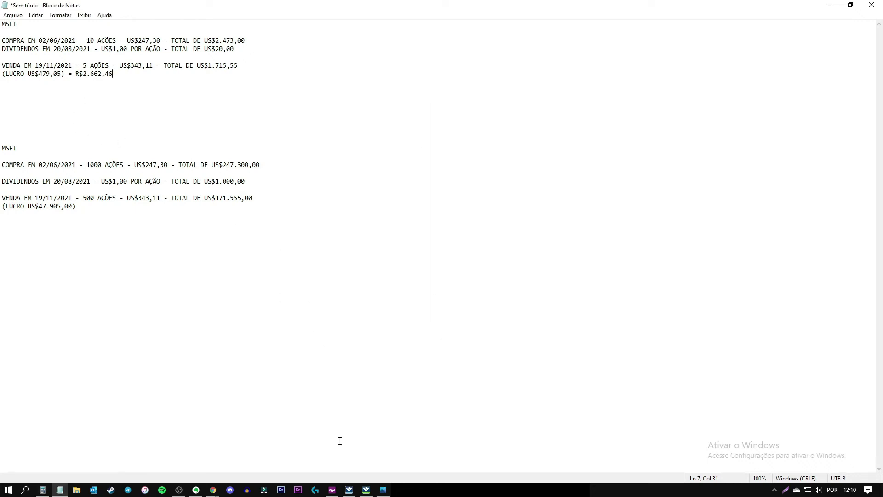
- In IRPF 2022, create a new Rendimento Isento e Não Tributável of type 05, Ganho de capital na alienação de bem
left_click(349, 490)
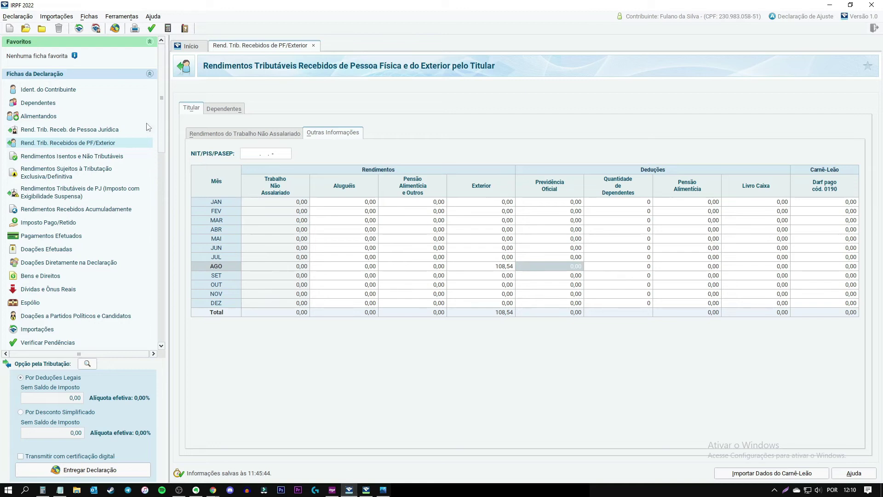
left_click(56, 158)
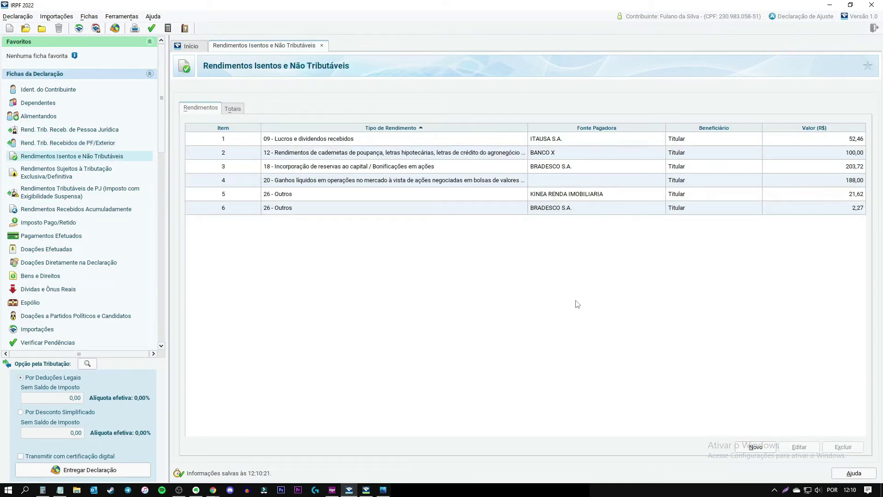
left_click(754, 447)
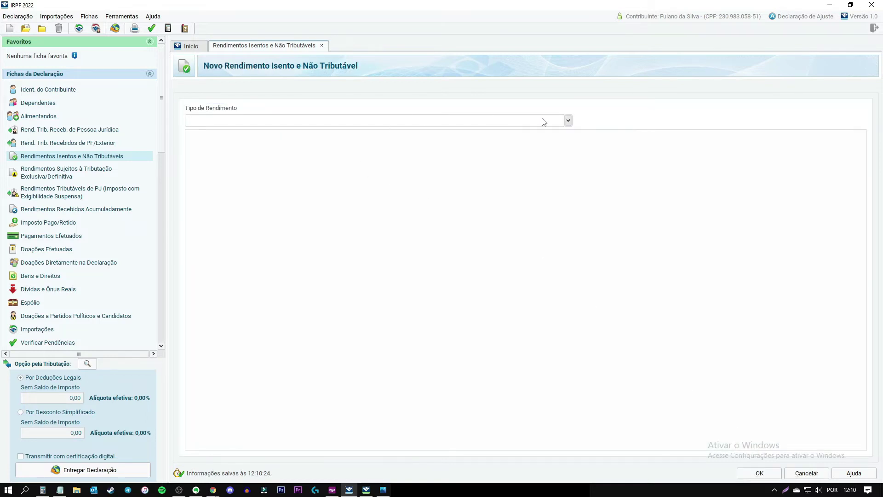
left_click(568, 120)
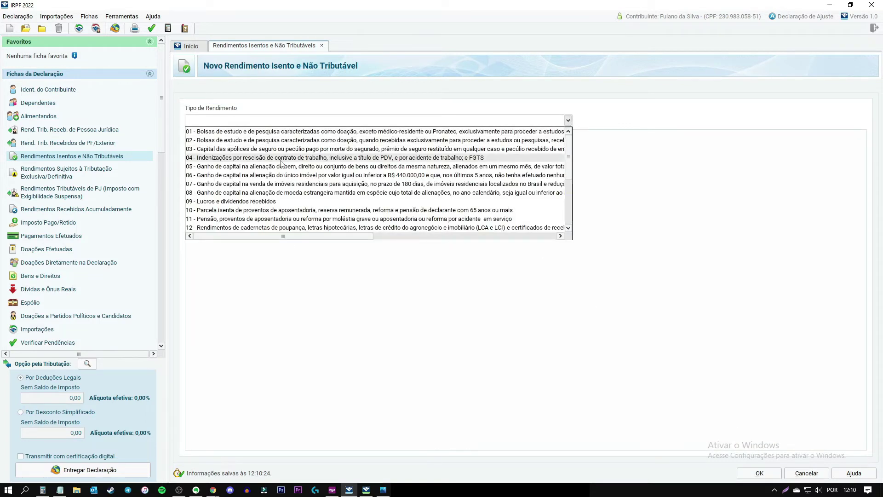
left_click(206, 167)
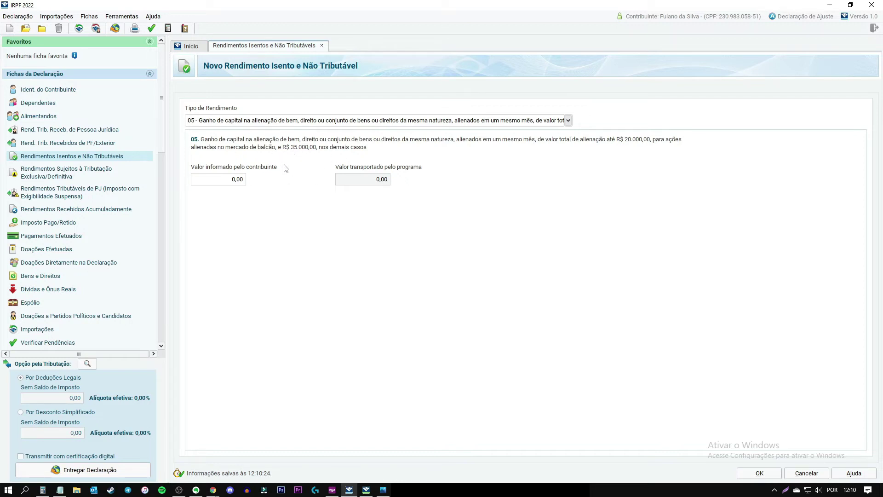
- Check the profit in Notepad, set Valor informado pelo contribuinte to 2.662,46 and save the exempt income entry
left_click(61, 491)
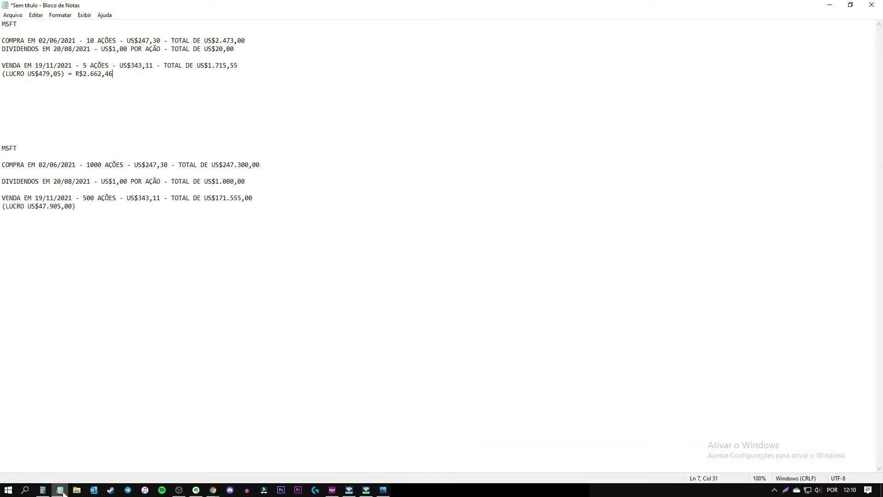
left_click(62, 491)
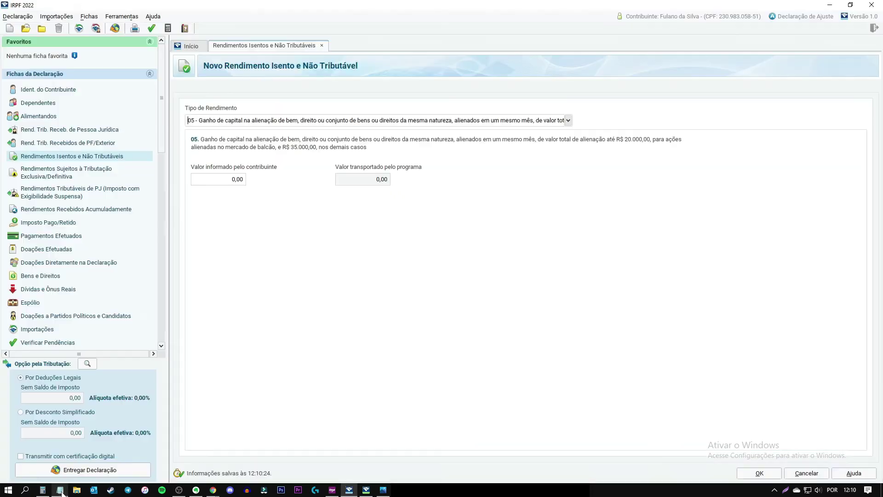
left_click(223, 183)
type("2.662,46")
key("Tab")
left_click(769, 477)
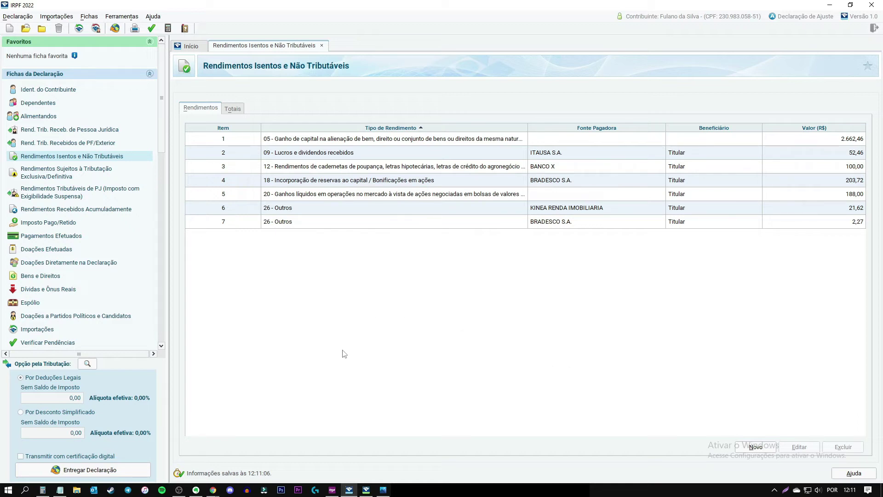
- Review the 10-share MSFT notes and the IRPF sheets for Bens e Direitos, foreign taxable income and exempt income
left_click(60, 490)
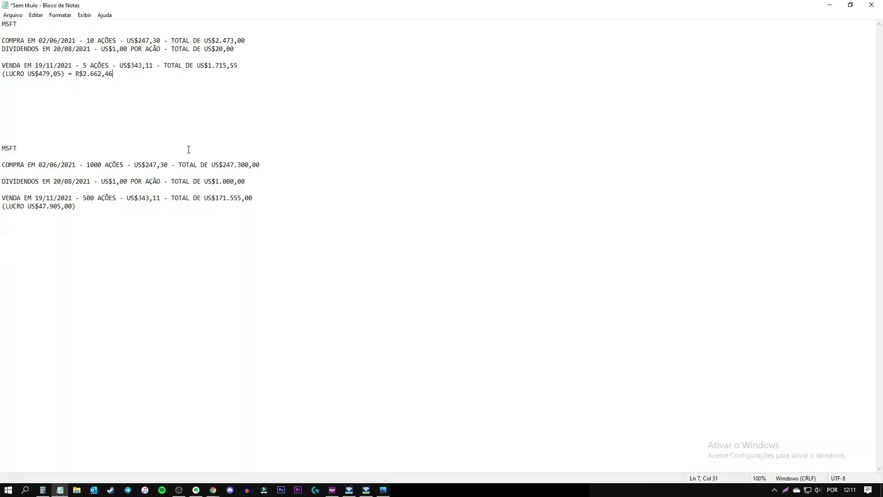
left_click_drag(128, 74, 3, 43)
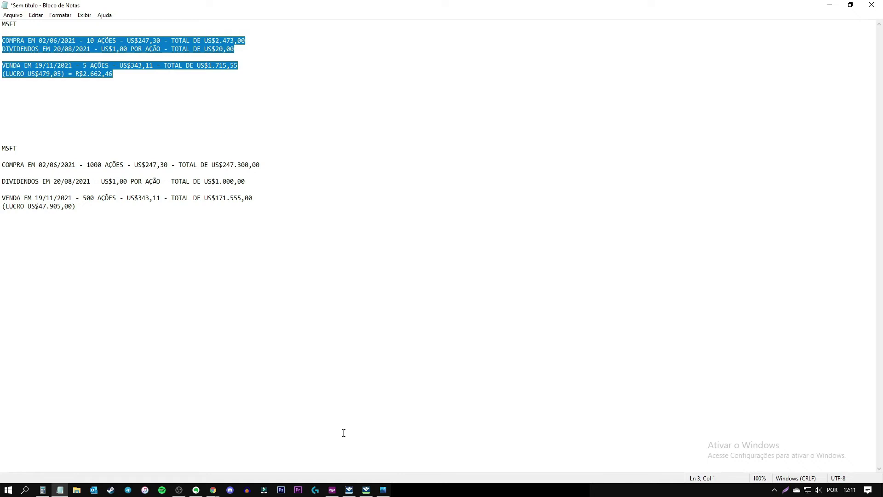
left_click(349, 489)
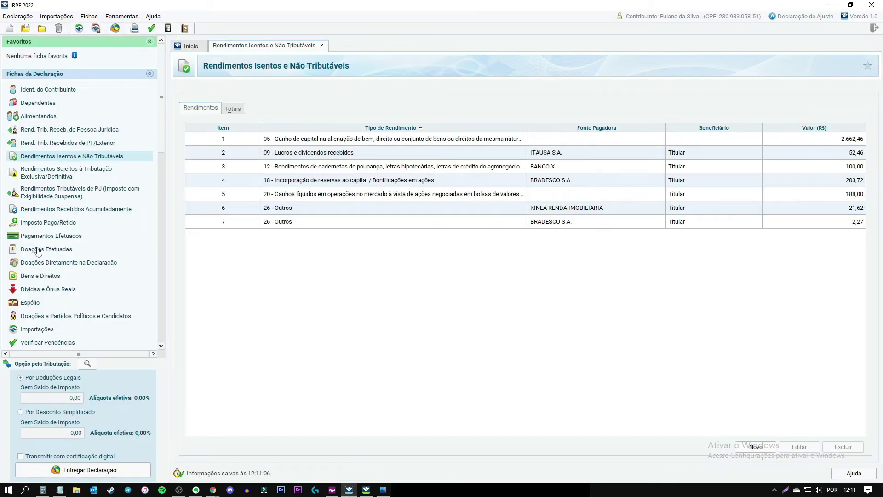
left_click(42, 277)
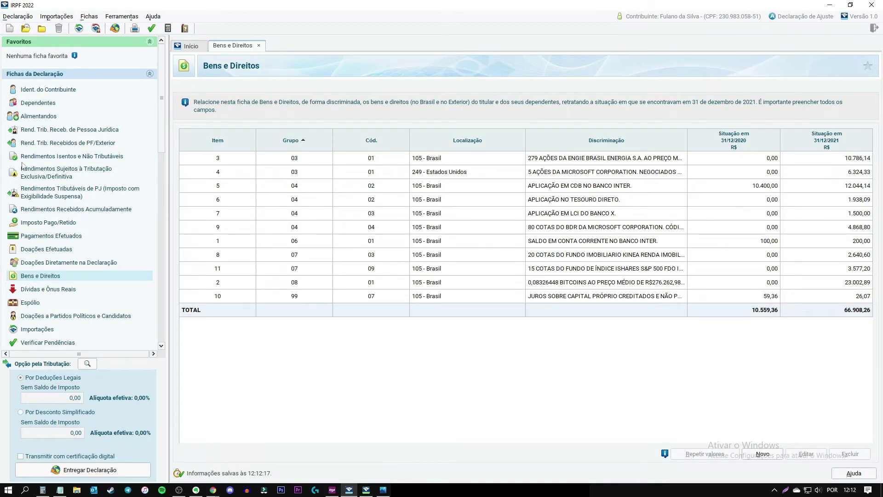
left_click(48, 144)
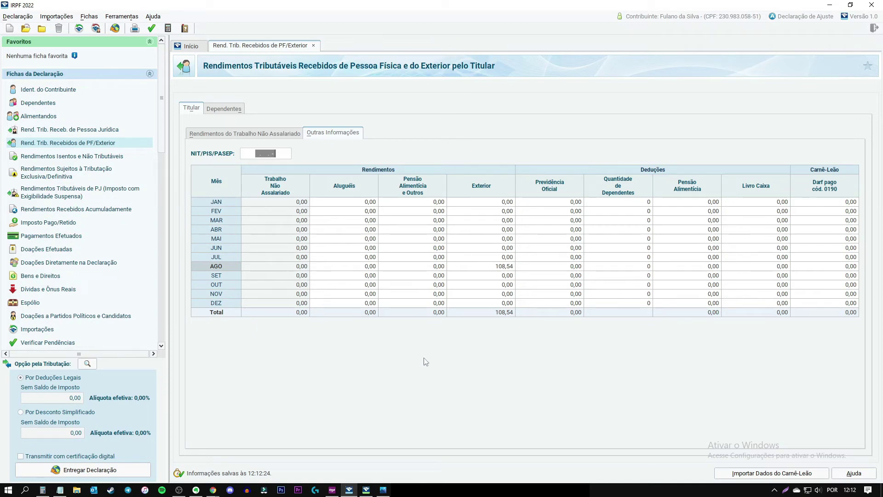
left_click(56, 157)
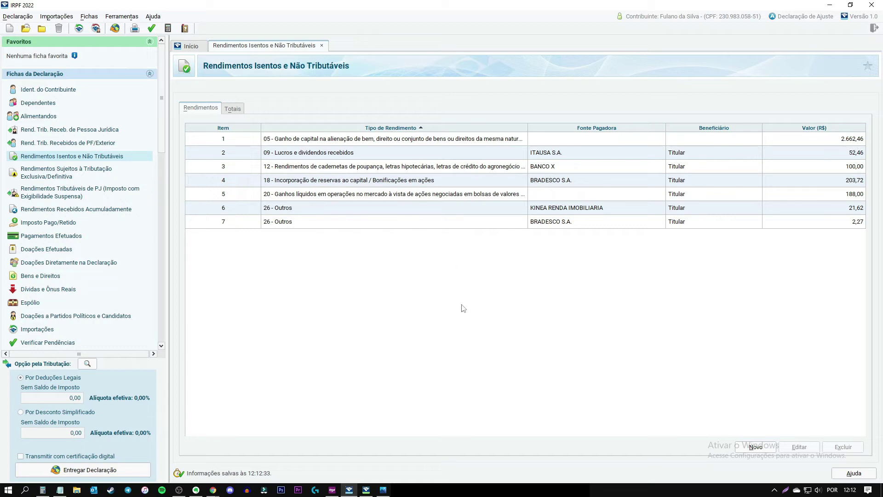
- In Notepad, examine the second MSFT example covering the 1000-share purchase, its dividends and the 500-share sale
left_click(60, 489)
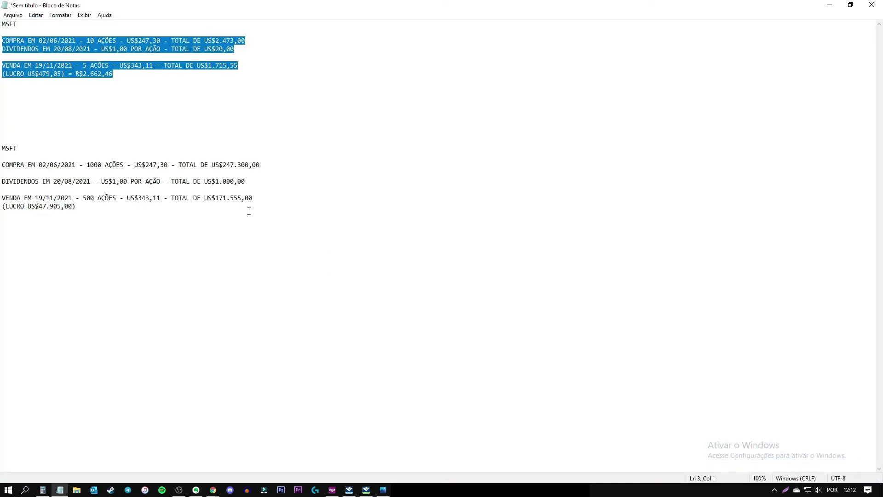
left_click(76, 206)
left_click_drag(75, 206, 1, 165)
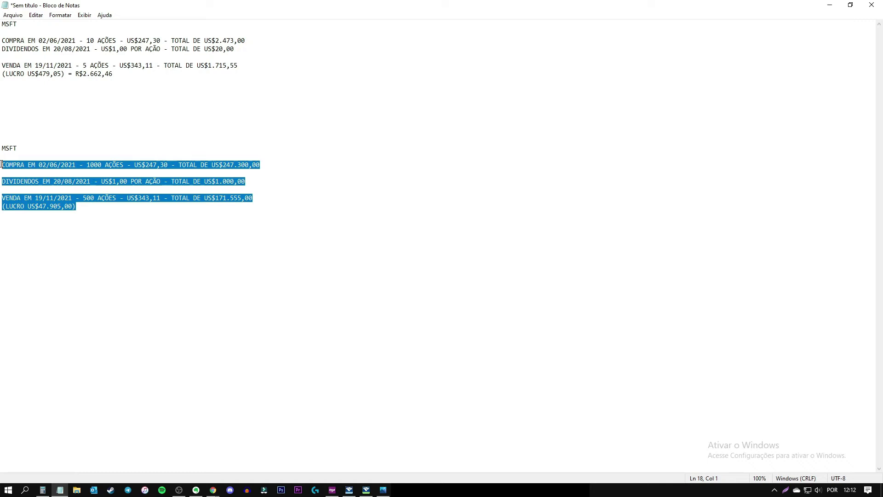
left_click(106, 212)
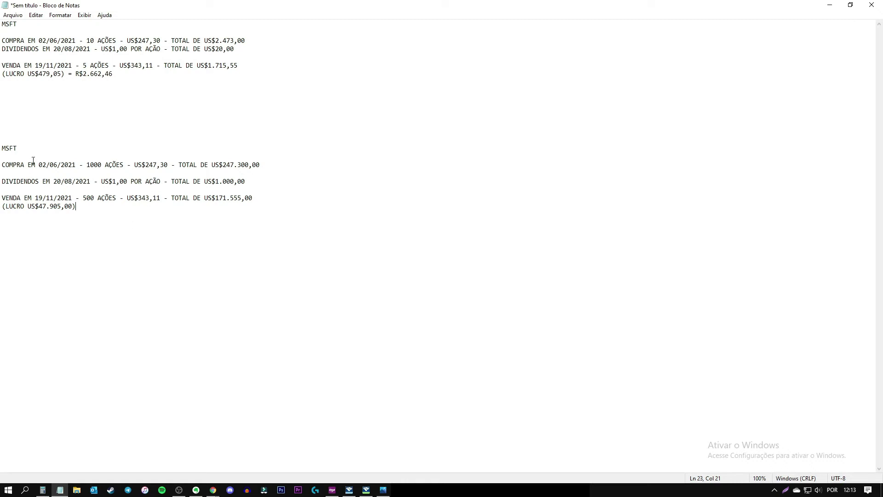
- In IRPF's Bens e Direitos, edit the US-located Microsoft shares item, setting the share quantity in its Discriminação to 500
left_click(349, 490)
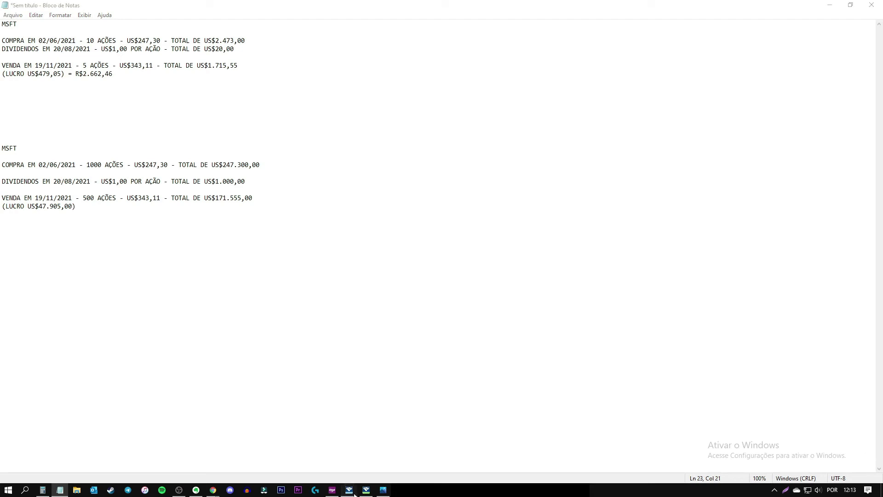
left_click(57, 277)
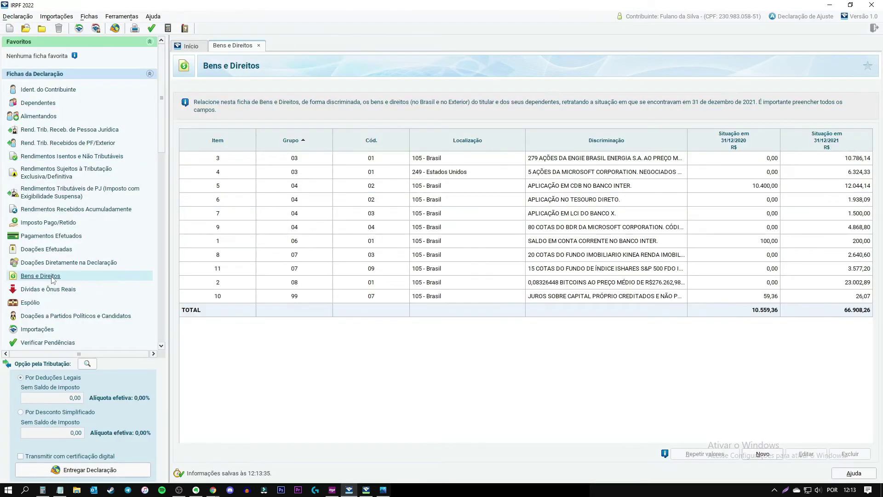
left_click(564, 175)
double_click(565, 175)
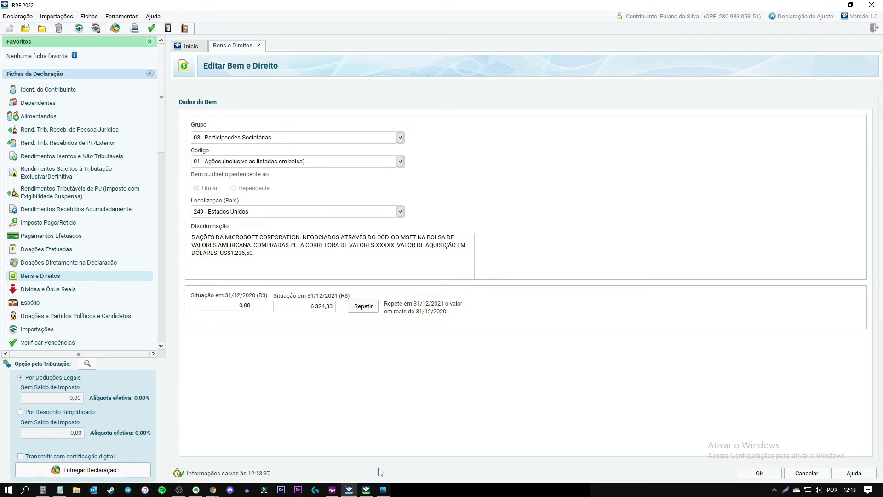
left_click(59, 489)
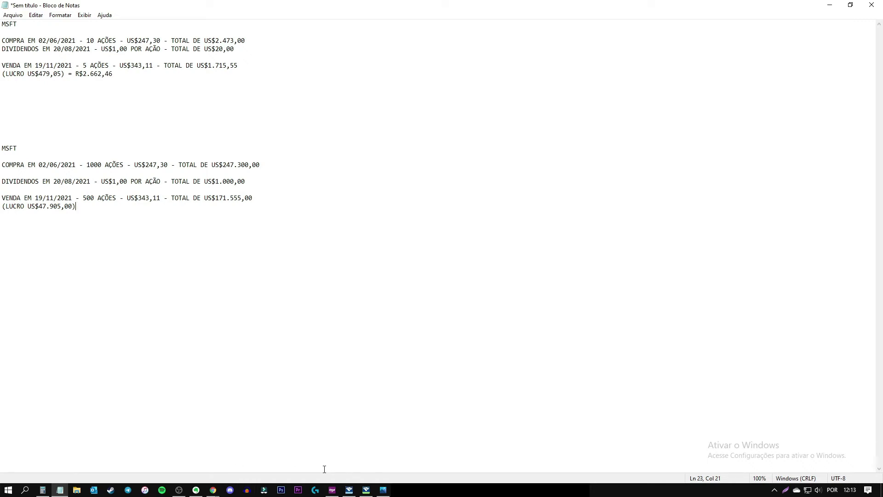
left_click(349, 489)
left_click(195, 238)
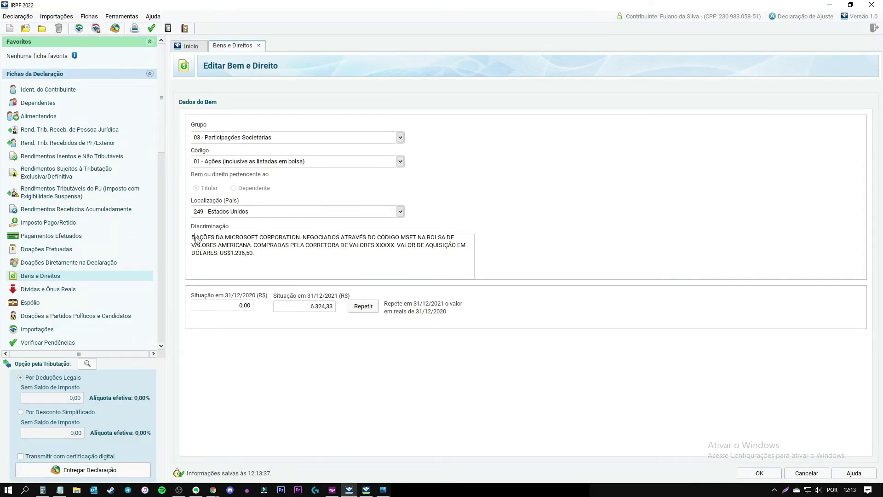
type("00")
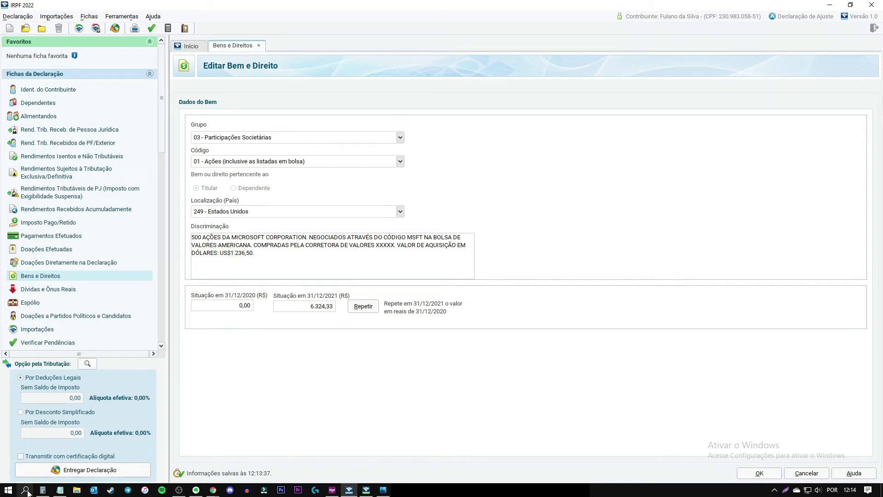
- Calculate the acquisition cost of the remaining shares in the Calculator as 500 × 247,30, taking the price from Notepad
left_click(42, 489)
type("500")
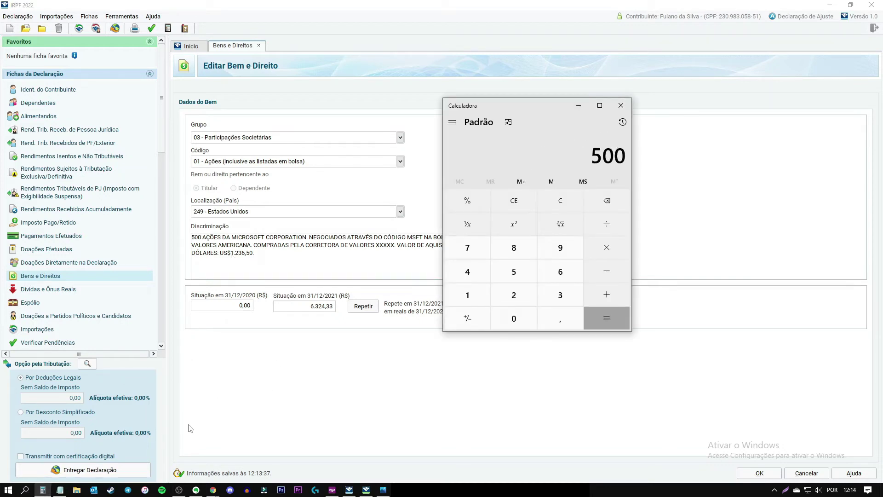
key("asterisk")
left_click(60, 490)
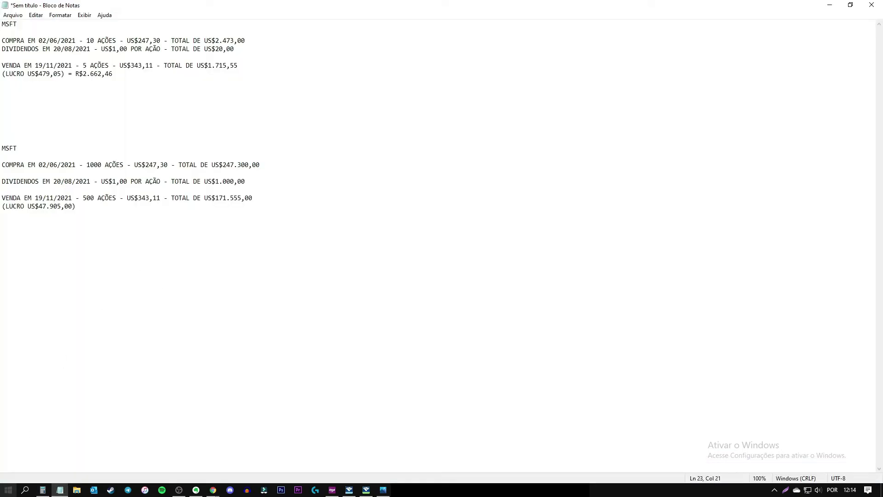
left_click(43, 490)
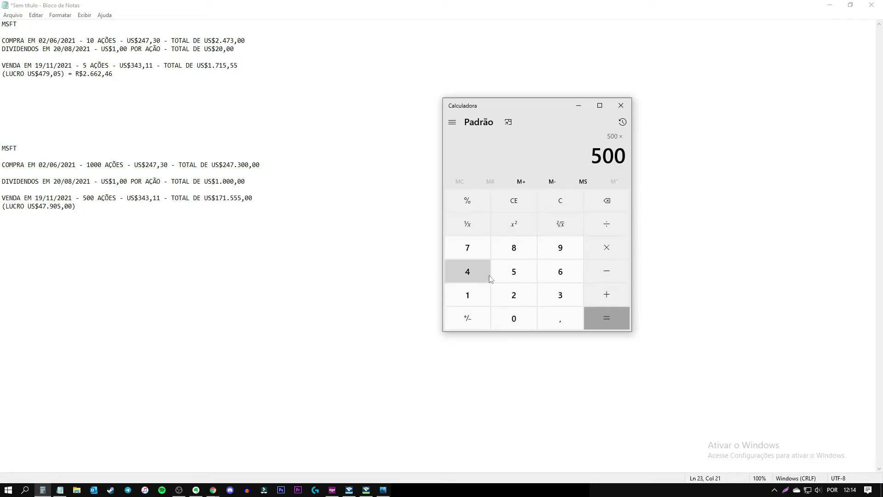
type("247,30")
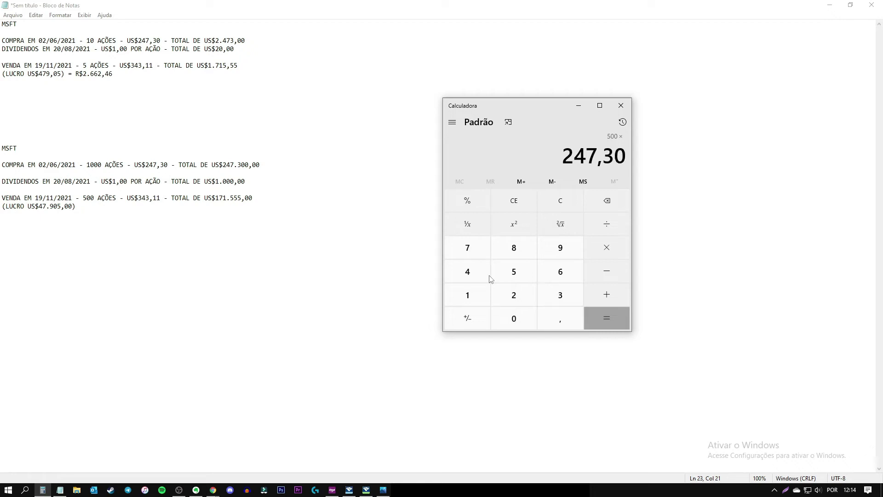
key("Return")
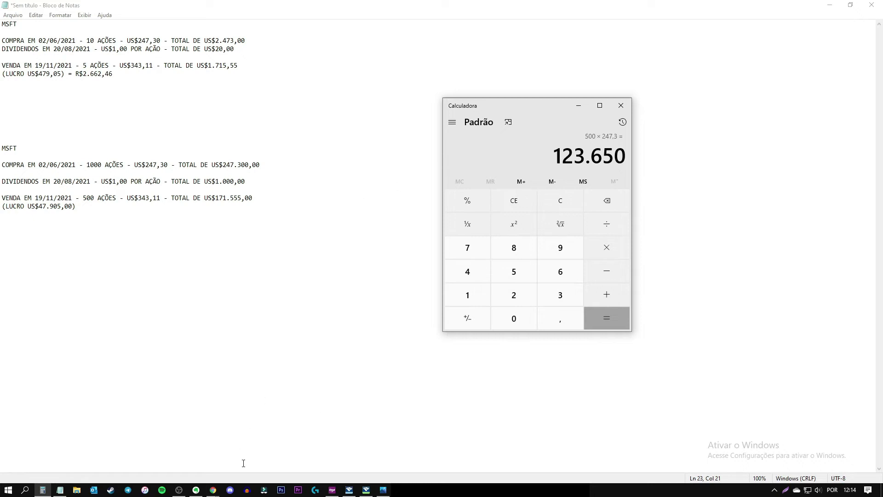
- In IRPF, set the dollar acquisition value in the Microsoft item's Discriminação to US$123.650
left_click(349, 489)
key("BackSpace")
key("BackSpace")
key("BackSpace")
key("BackSpace")
key("BackSpace")
key("BackSpace")
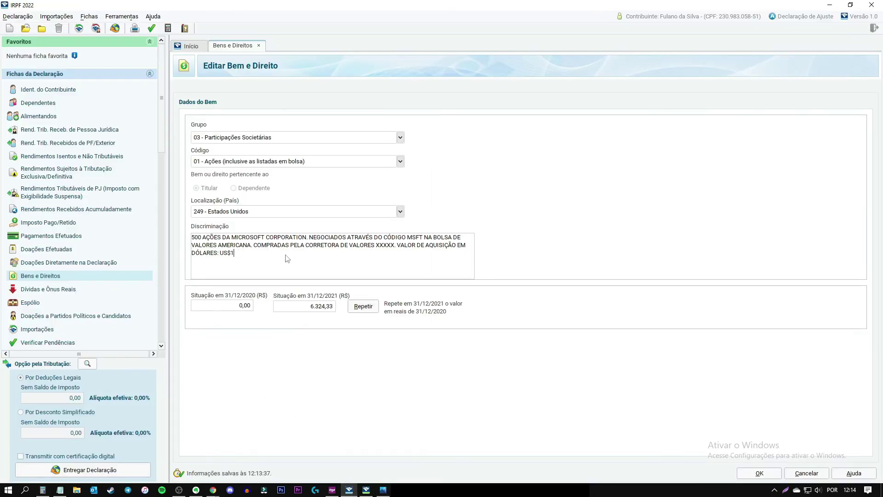
type("23.63")
key("BackSpace")
type("50")
- On the Banco Central page, search the US dollar closing quotes from 01/06/2021 to 04/06/2021
mouse_move(215, 492)
left_click(204, 467)
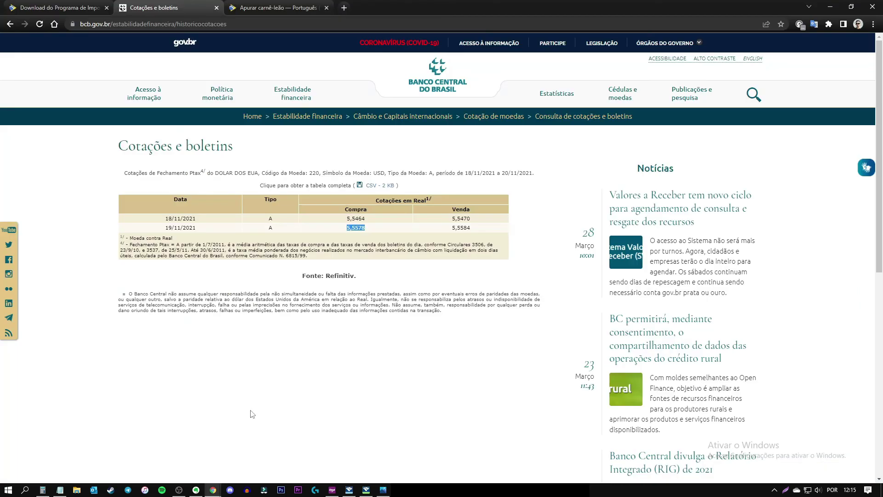
left_click(9, 25)
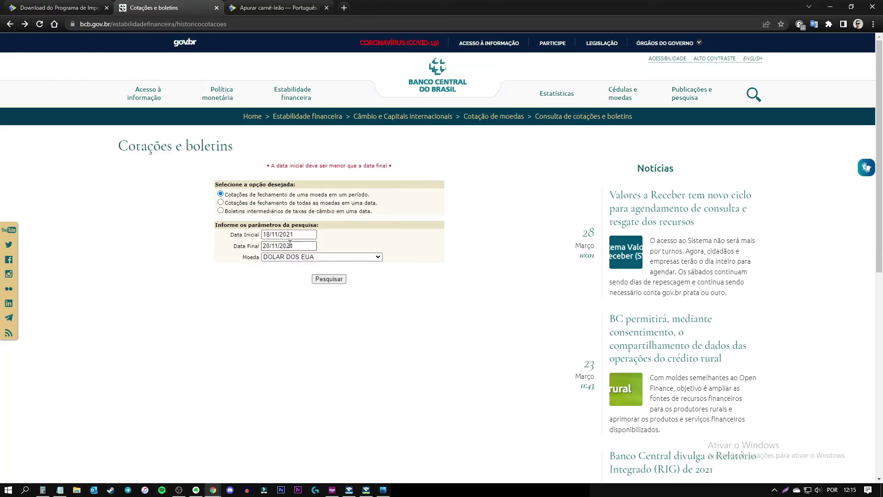
left_click_drag(315, 235, 229, 236)
type("01")
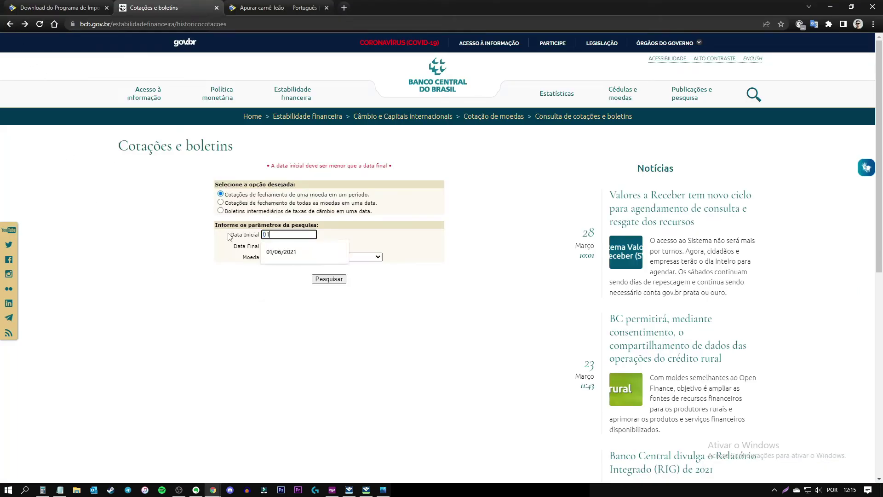
type("/06/20")
key("BackSpace")
key("BackSpace")
type("06/2021")
key("Tab")
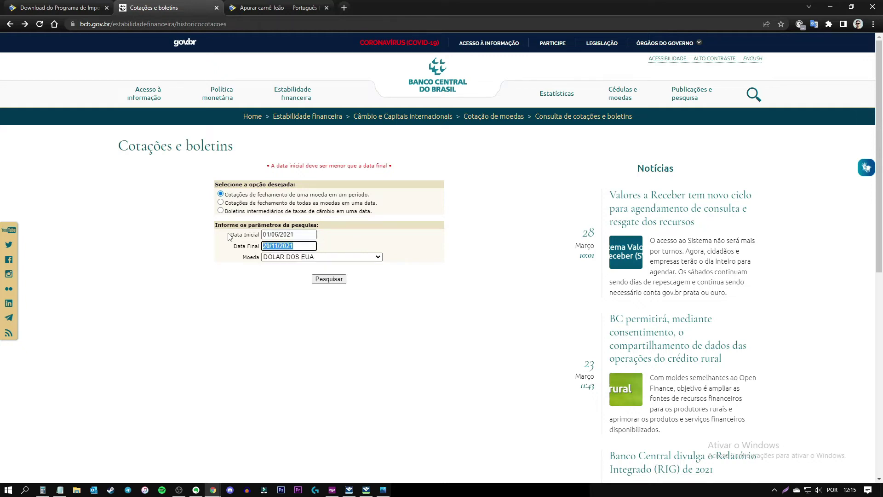
type("04/06/2021")
left_click(329, 280)
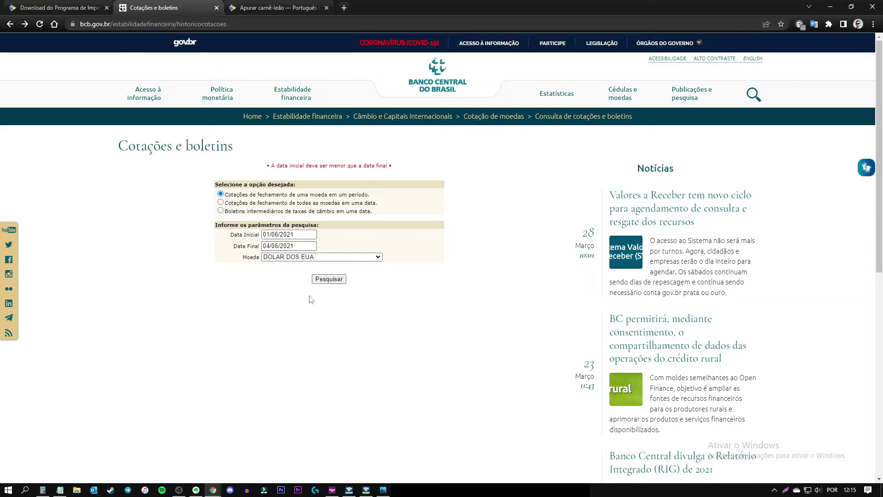
- In the Calculator, convert the US$123.650 acquisition cost to reais by multiplying it by the 02/06/2021 selling rate, 5,1147
left_click(45, 489)
left_click_drag(533, 107, 653, 114)
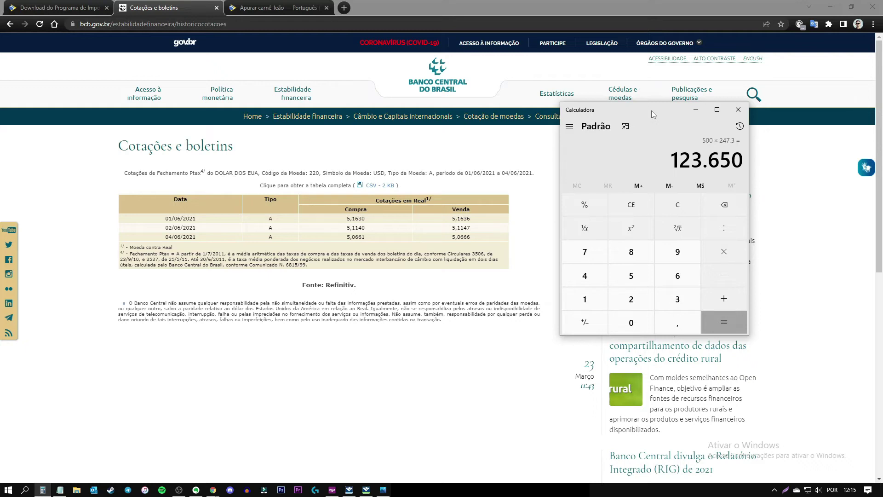
key("asterisk")
type("5,11")
type("47")
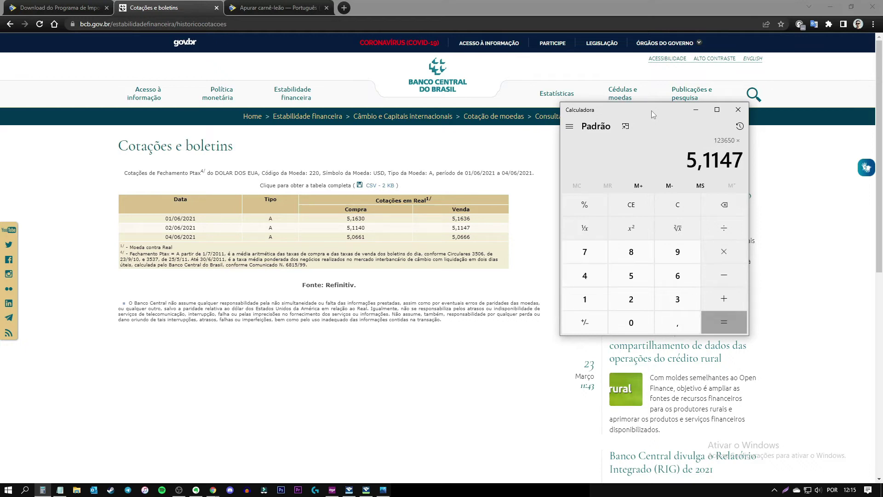
key("Return")
left_click_drag(652, 111, 614, 115)
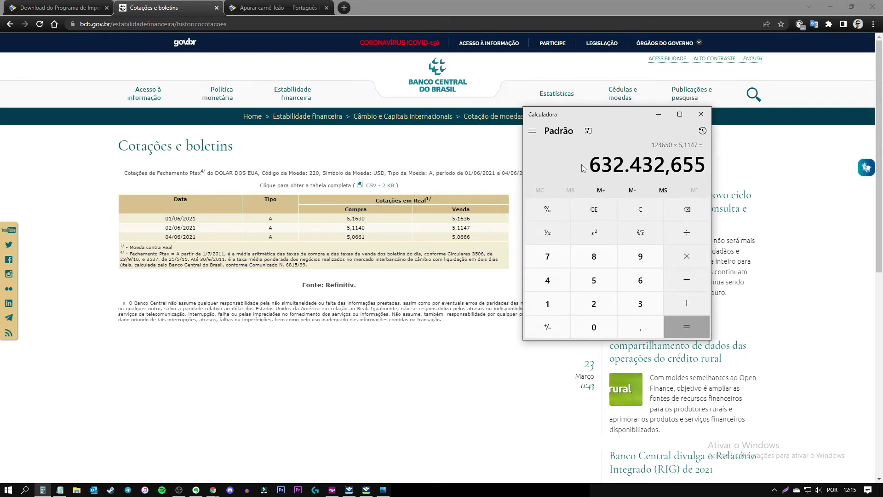
- In IRPF, set the Microsoft item's Situação em 31/12/2021 to R$ 632.432,66 and save the item
key("alt+Tab")
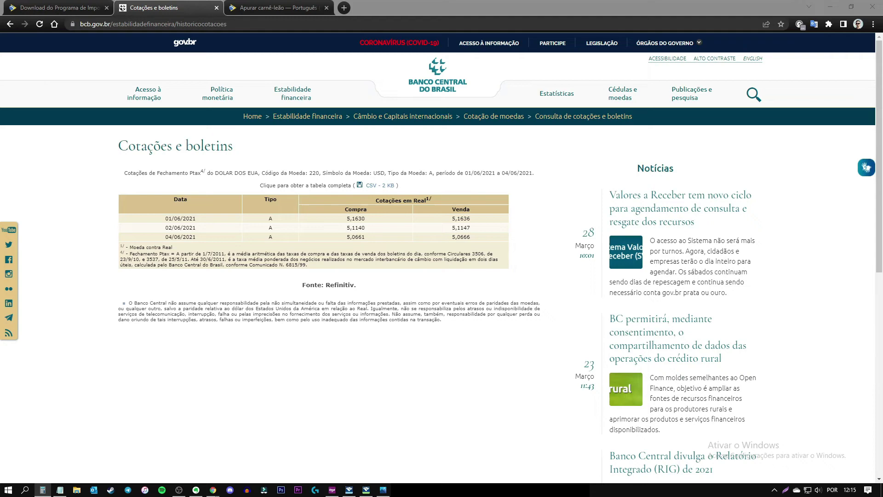
left_click(349, 490)
left_click(309, 308)
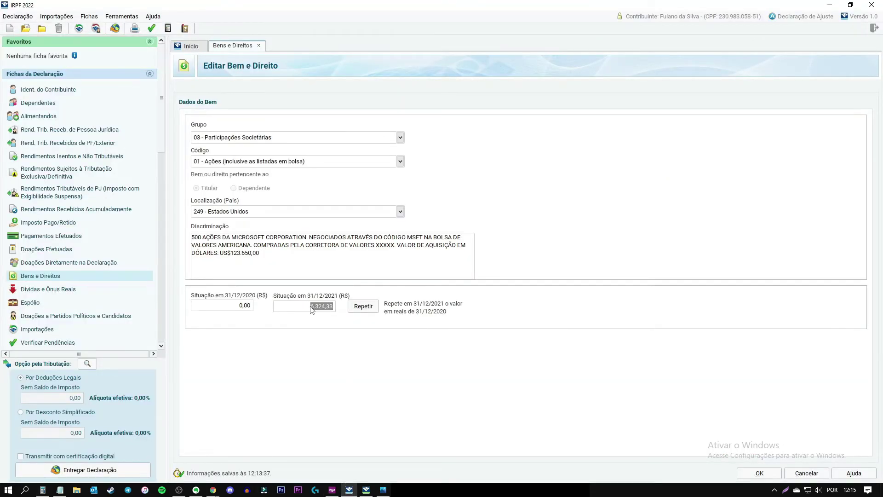
type("632.432,66")
key("Tab")
left_click(759, 474)
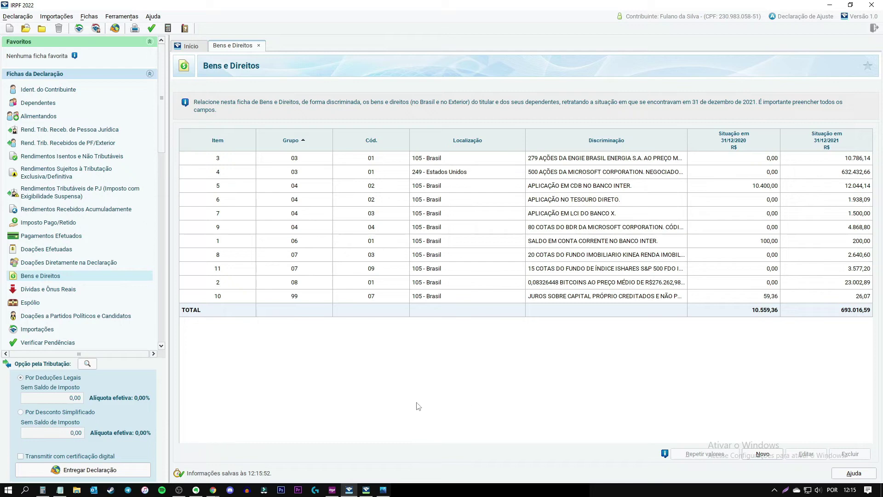
- Check the date and dollar total of the dividends from the 1000 Microsoft shares in the Notepad notes
mouse_move(59, 489)
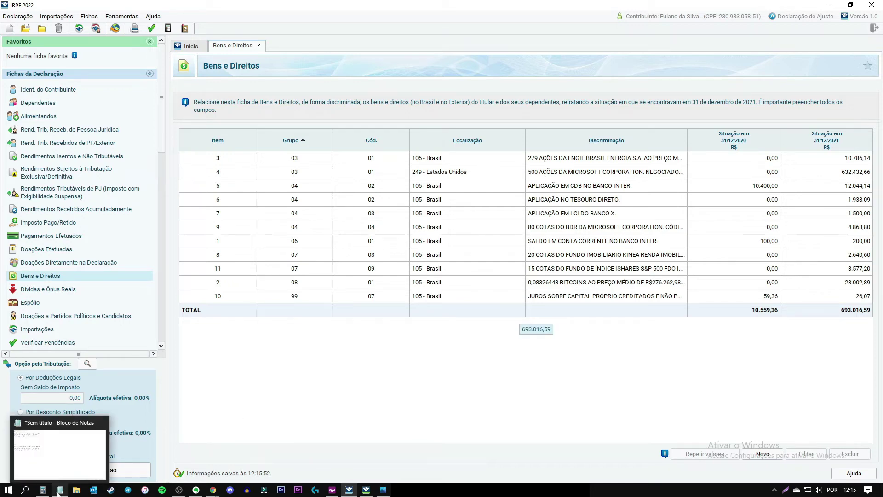
left_click(55, 469)
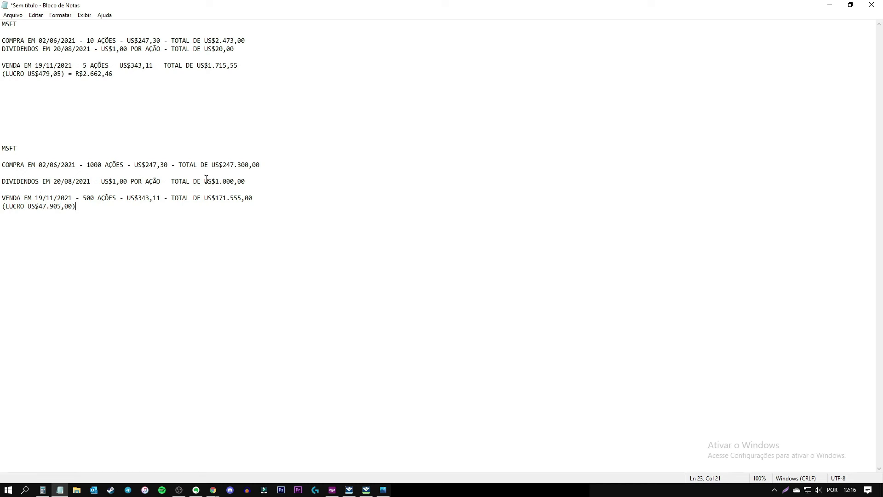
left_click_drag(205, 179, 252, 184)
left_click(265, 186)
- On the Banco Central page, search the US dollar closing quotes from 19/08/2021 to 21/08/2021
mouse_move(213, 490)
left_click(211, 460)
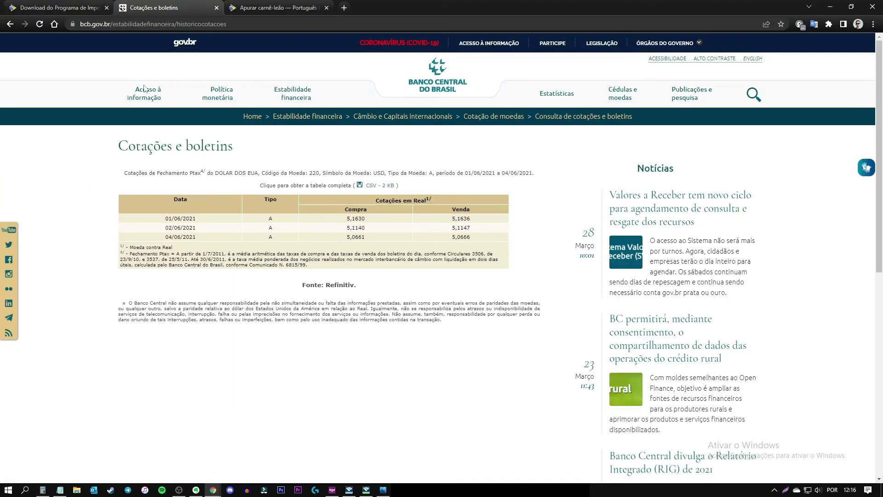
left_click(9, 24)
left_click(289, 234)
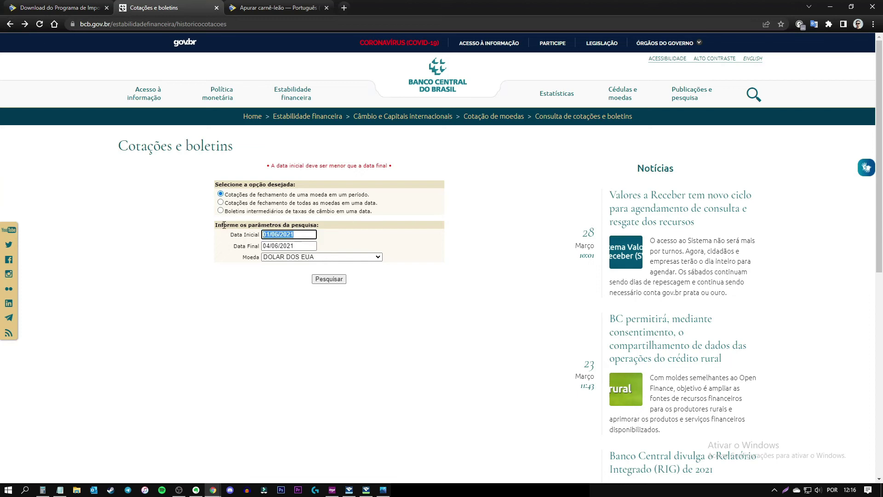
type("19//")
key("BackSpace")
type("08")
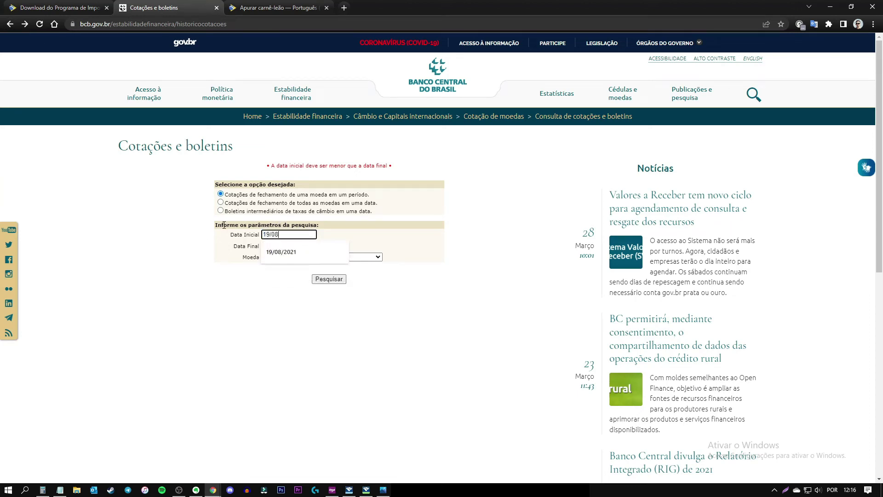
type("/2021")
key("Tab")
type("21")
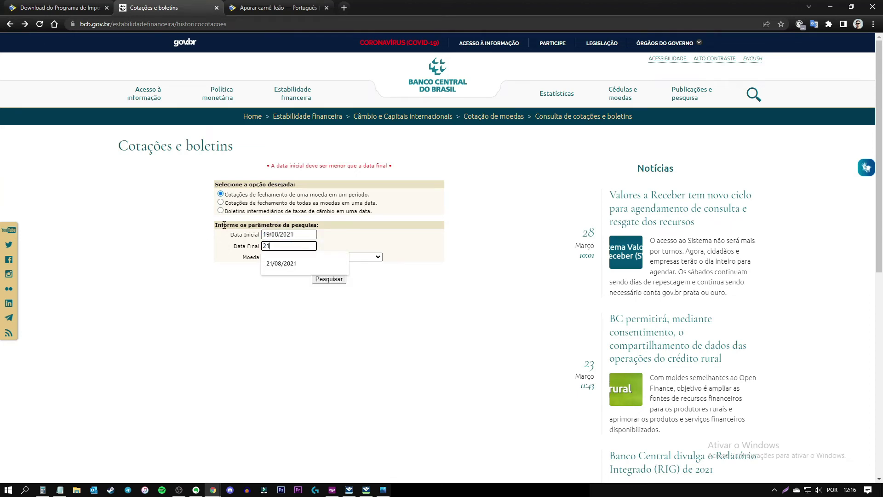
type("/08/2021")
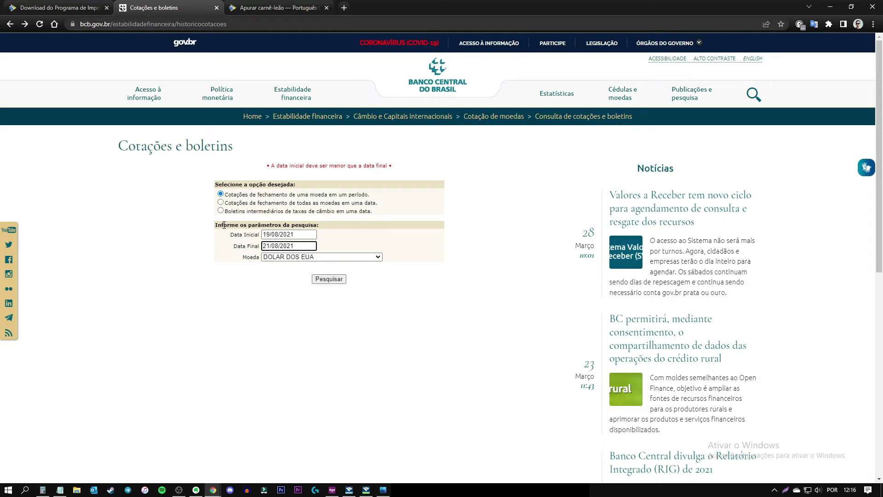
left_click(329, 279)
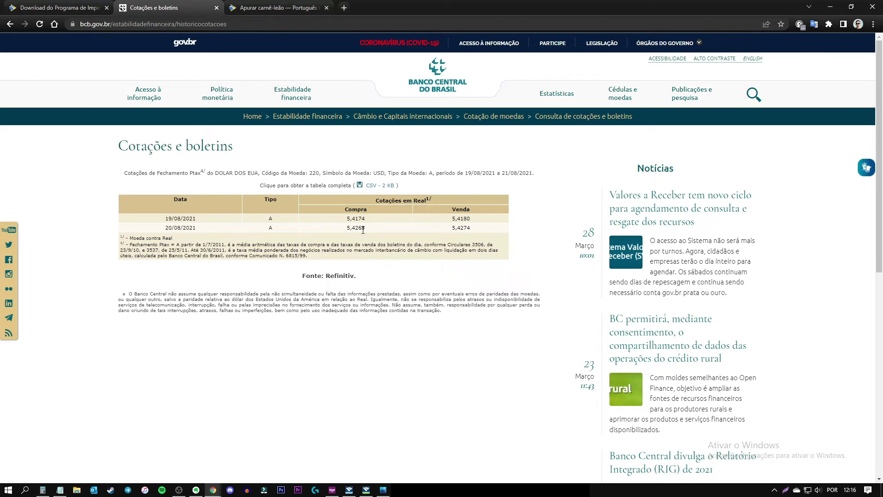
- In the Calculator, convert the US$1.000 dividends to reais by multiplying them by the 20/08/2021 buying rate, 5,4268
key("alt+Tab")
key("alt+Tab")
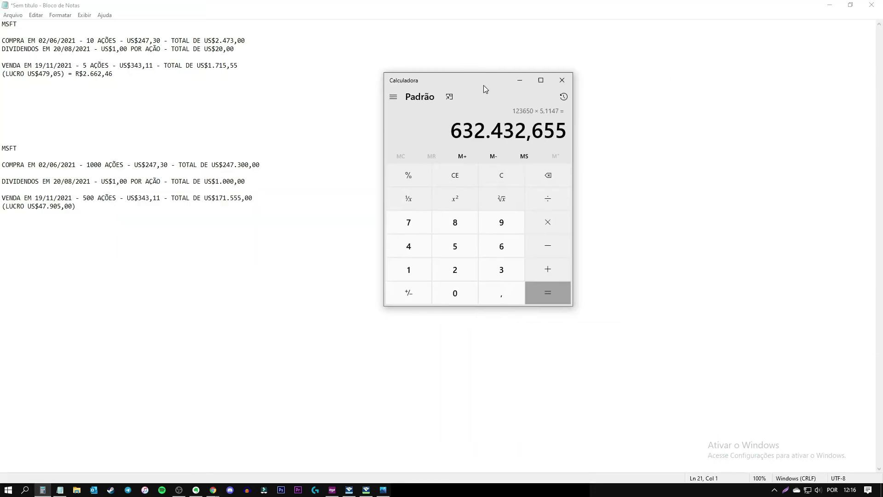
key("Escape")
type("1.000")
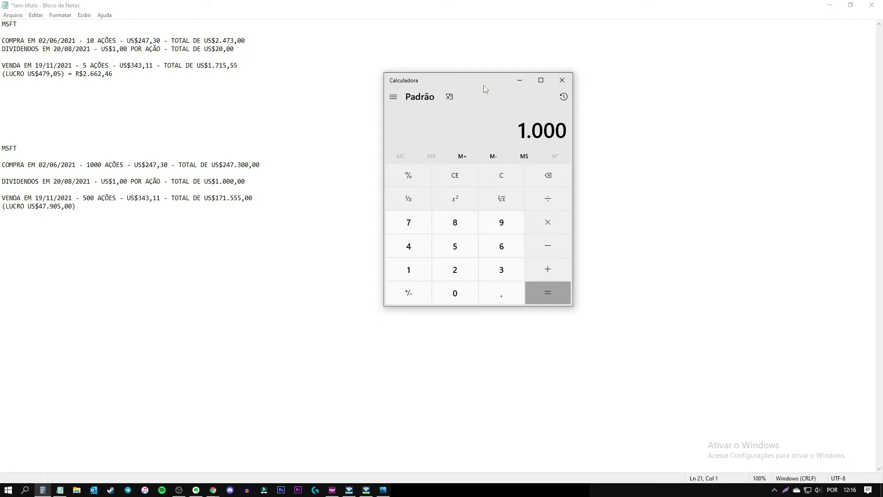
key("asterisk")
mouse_move(213, 489)
left_click(138, 455)
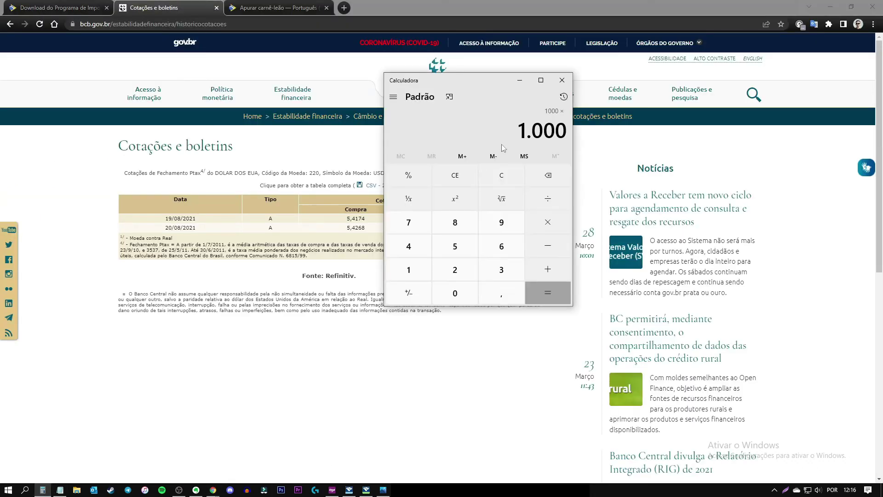
left_click_drag(504, 77, 663, 107)
type("5,4268")
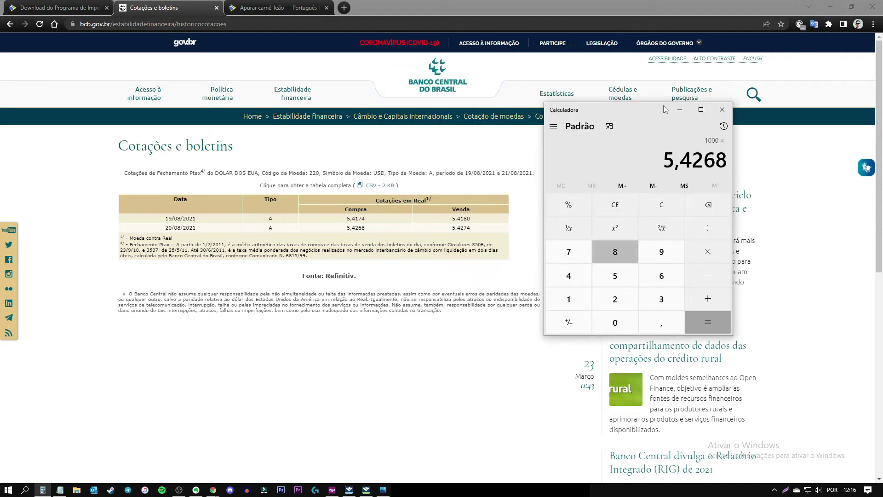
key("Return")
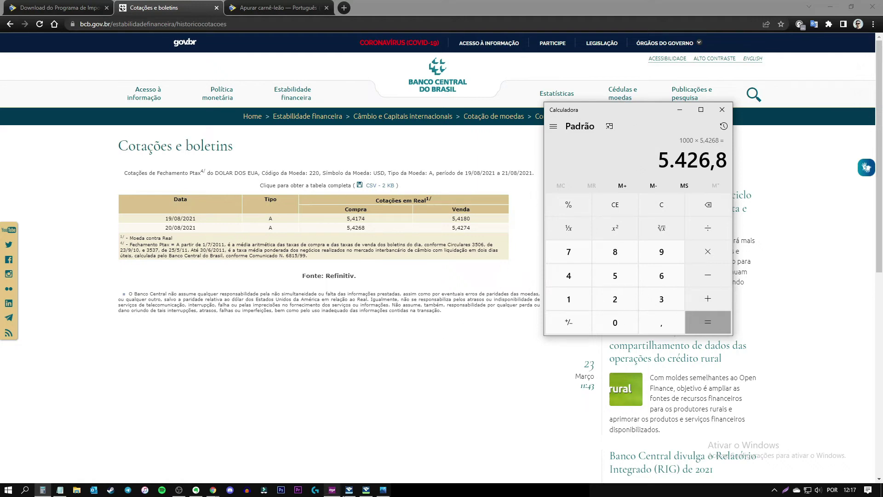
- Consult the income tax bracket table in the TABELA RENDIMENTOS.jpg image, and return to the browser
left_click(383, 490)
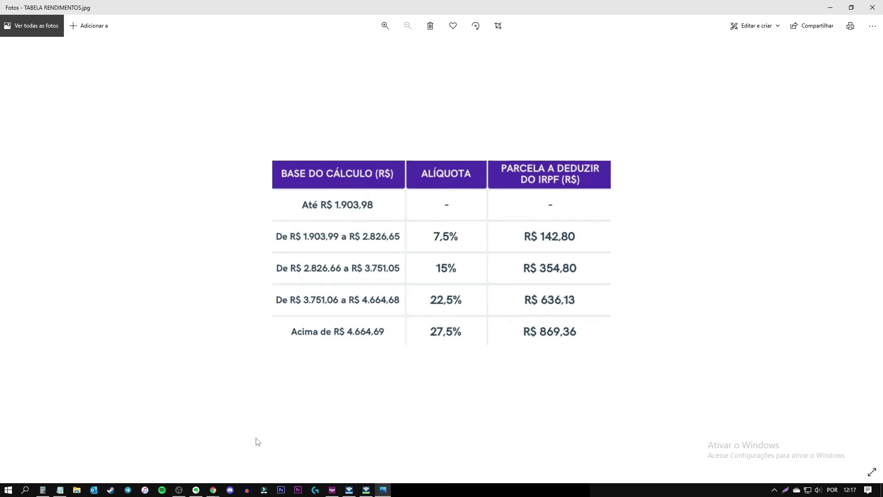
mouse_move(213, 490)
left_click(209, 460)
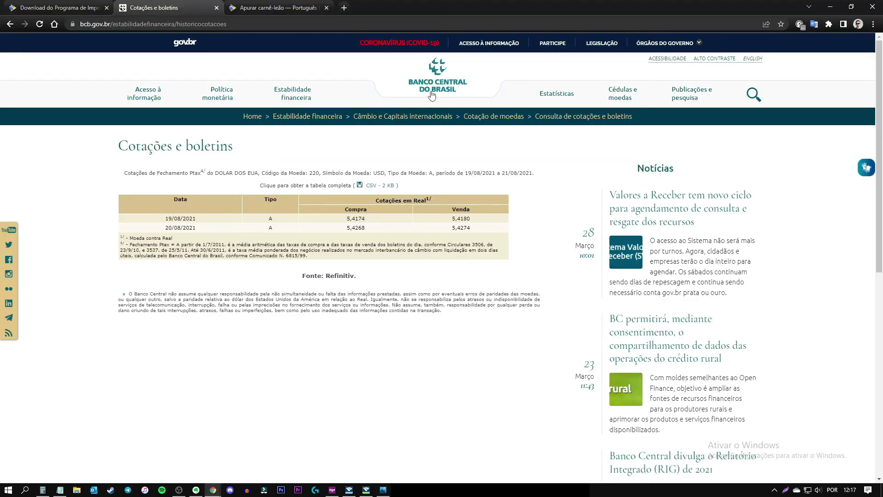
- Start the Apurar carnê-leão service and open Carnê Leão Web through Meu Imposto de Renda in e-CAC
left_click(280, 8)
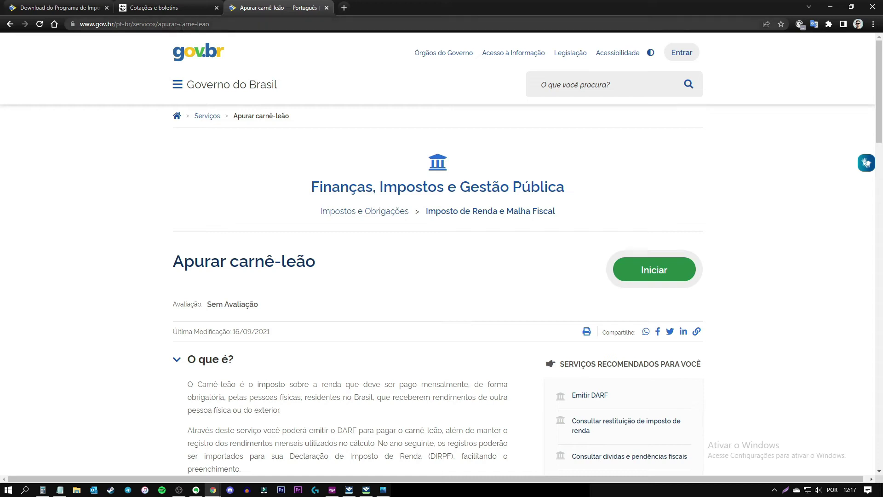
left_click(656, 274)
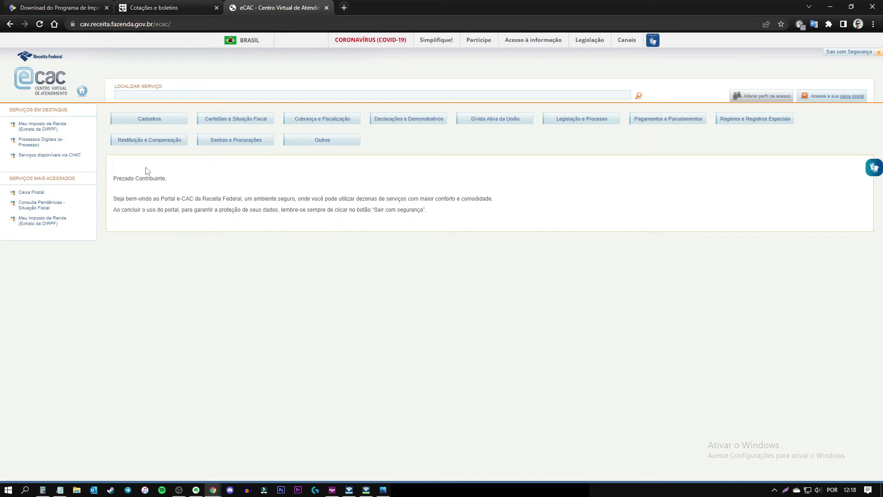
left_click(38, 126)
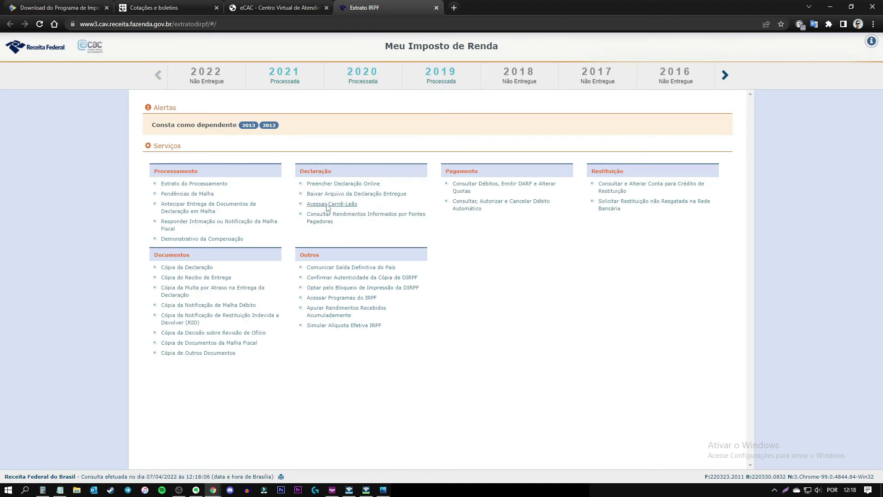
left_click(327, 204)
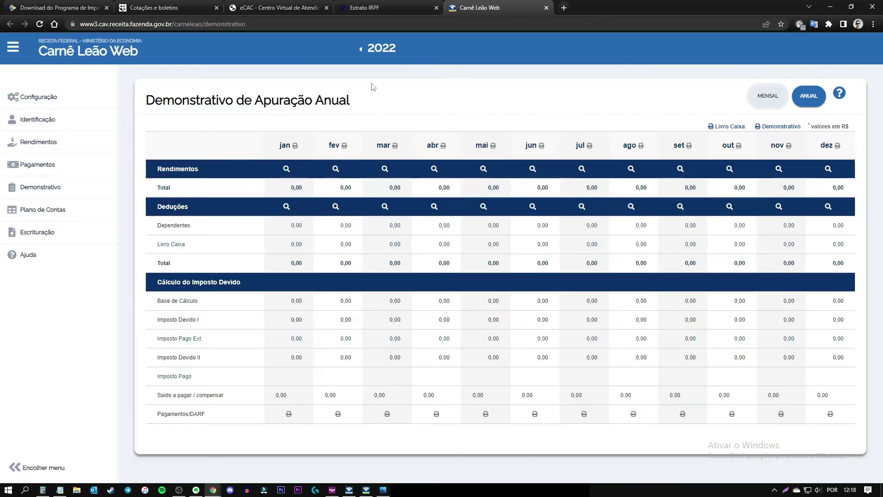
- Add a 2021 income entry under Outros Rendimentos with Natureza Outros and receipt date 20/08/2021
left_click(34, 147)
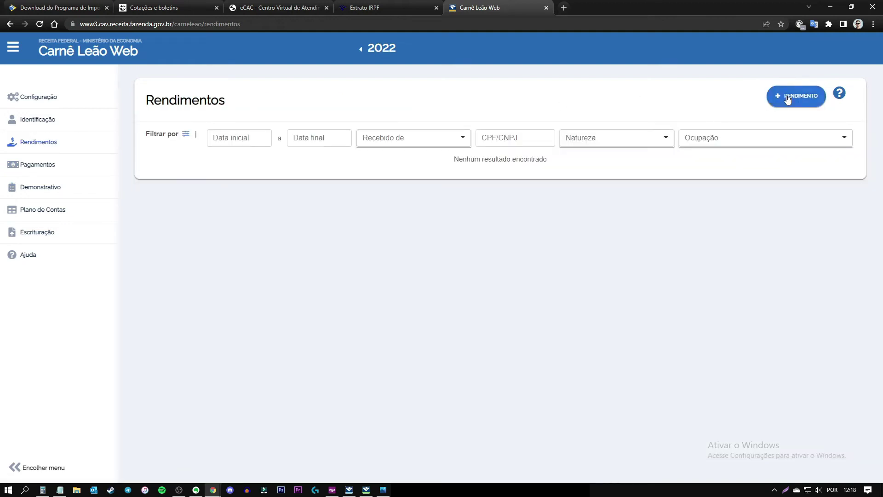
left_click(788, 97)
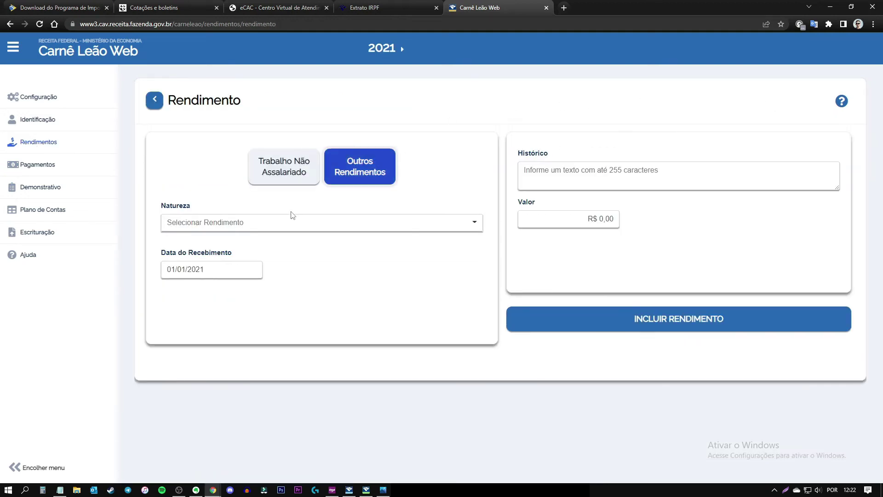
left_click(291, 215)
left_click(250, 265)
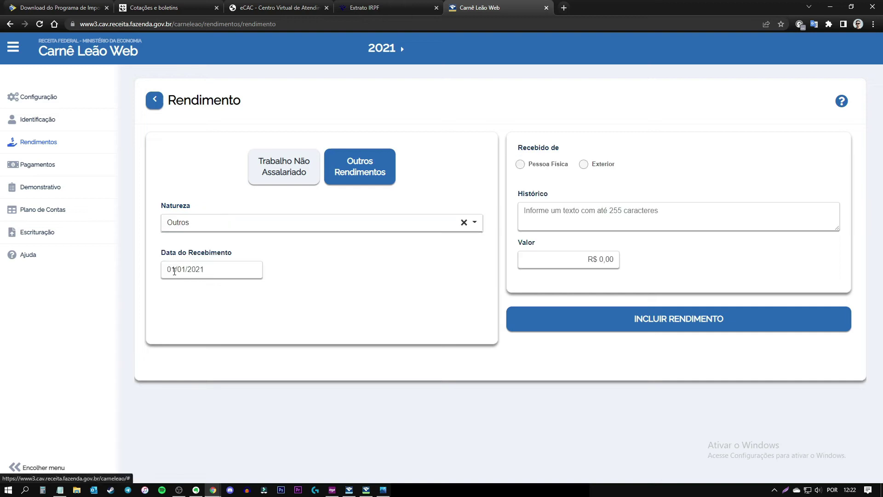
triple_click(250, 264)
type("2008")
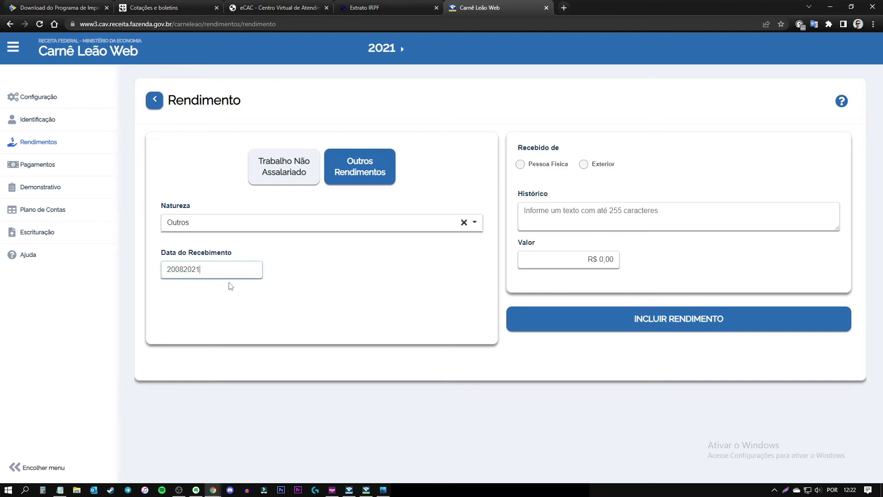
key("Tab")
- Set the income as received from Exterior, with Histórico "DIVIDENDOS PROVENIENTES DE 1000 AÇÕES DA MICROSOFT NEGOCIADAS NA BOLSA DE VALORES AMERICANA."
left_click(584, 165)
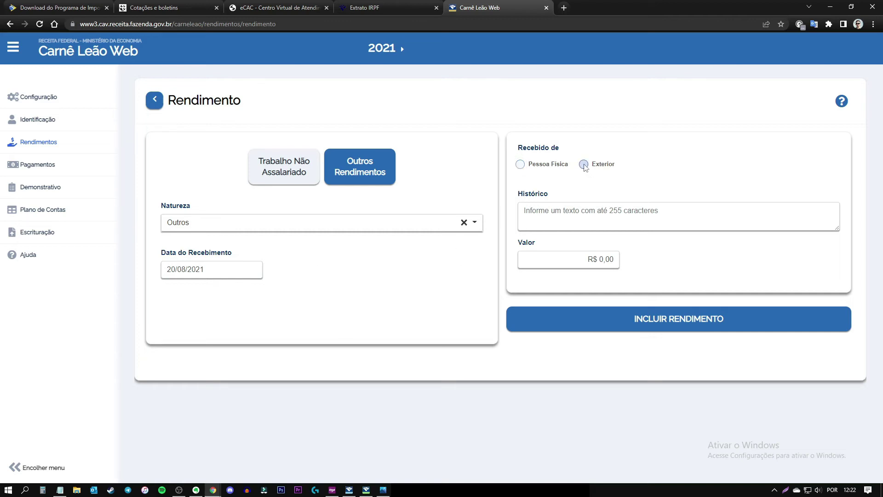
left_click(574, 213)
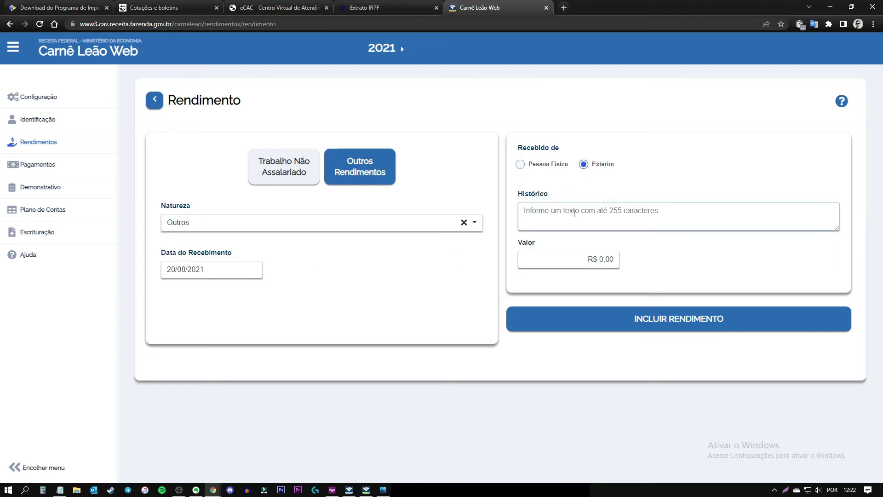
type("DIVIDENDOS")
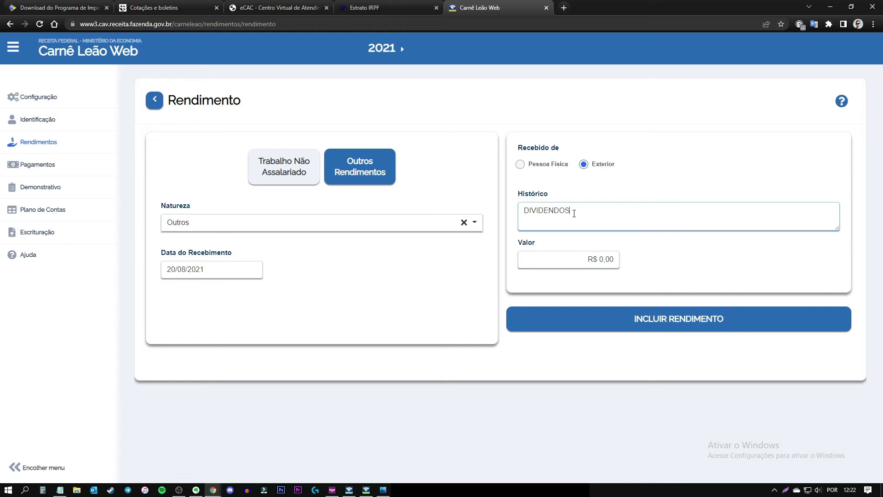
type(" PROVENIENTES DE 1000 AÇÕES DA MICR")
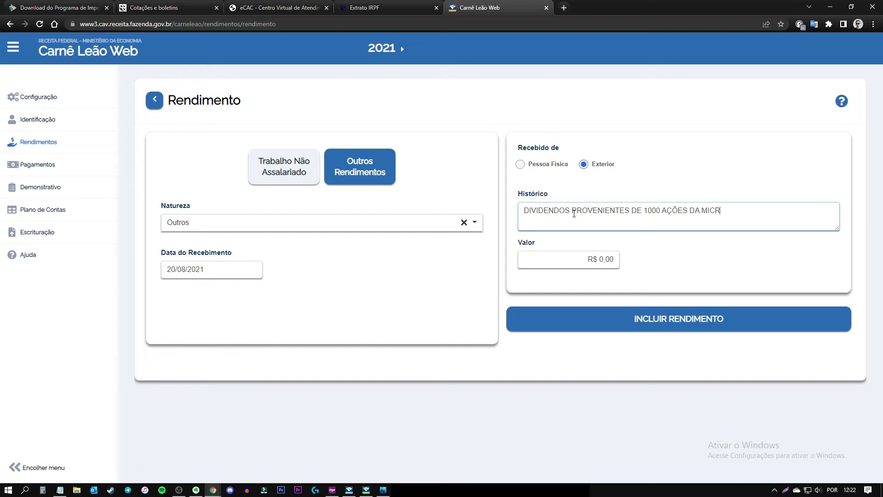
type("OSOFT NEGOCIADAS NA BOLSA DE")
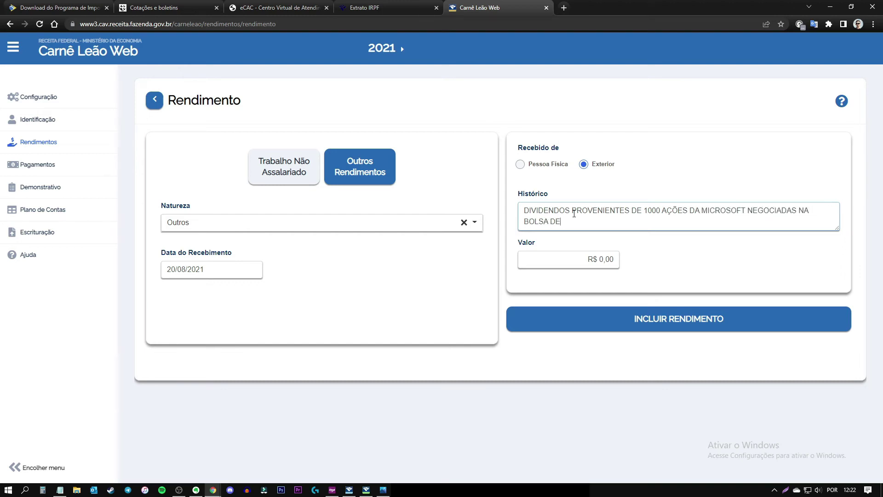
type(" VALORES AMERICANA.")
- Set the dividend income's Valor to R$ 5.426,80
left_click(579, 254)
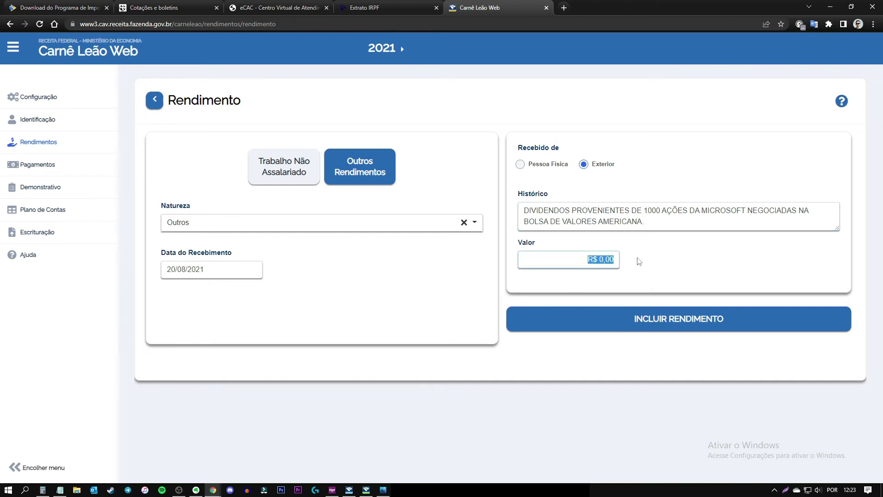
type("5.426,80")
key("Tab")
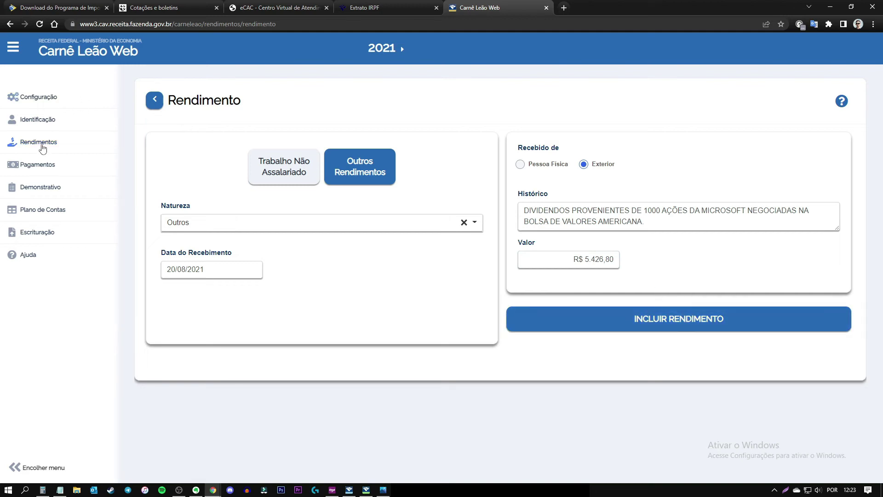
- Leave the income entry and view the 2021 Demonstrativo de Apuração Anual
left_click(46, 189)
left_click(412, 315)
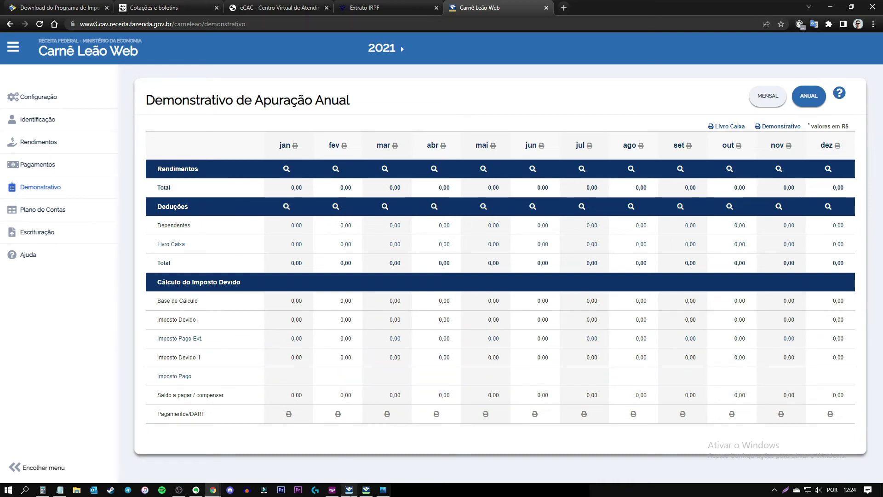
- Switch to IRPF 2022, view the Carnê-Leão data import options in Rend. Trib. Recebidos de PF/Exterior, and dismiss them
key("alt+Tab")
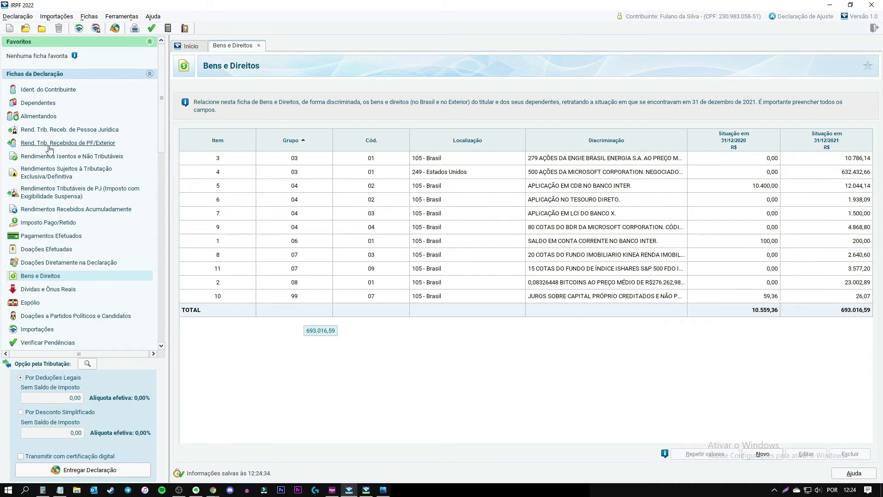
left_click(67, 144)
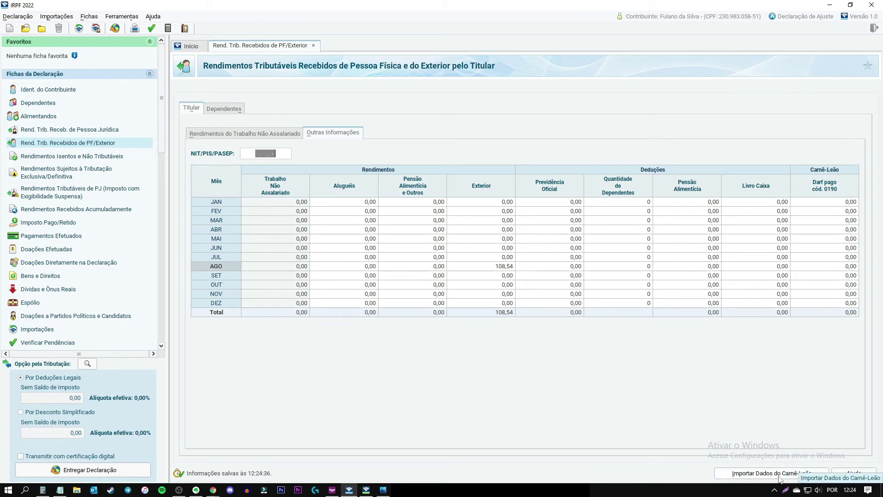
left_click(776, 478)
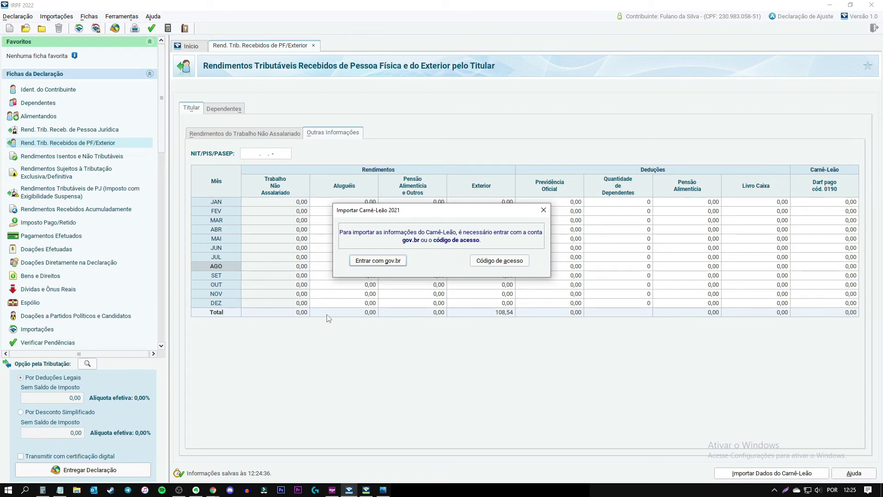
left_click(543, 210)
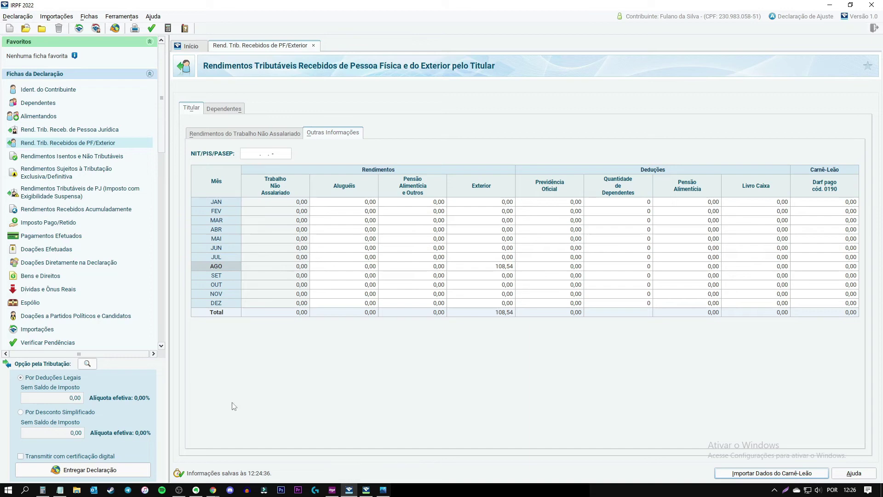
- Consult the Microsoft trade notes in Notepad, and open the taxpayer's recent statement in GCAP 2021
left_click(65, 490)
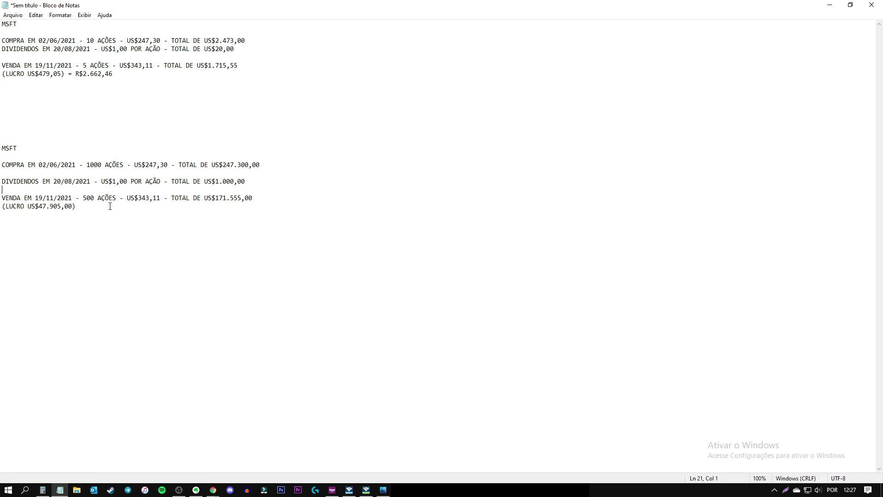
left_click(367, 489)
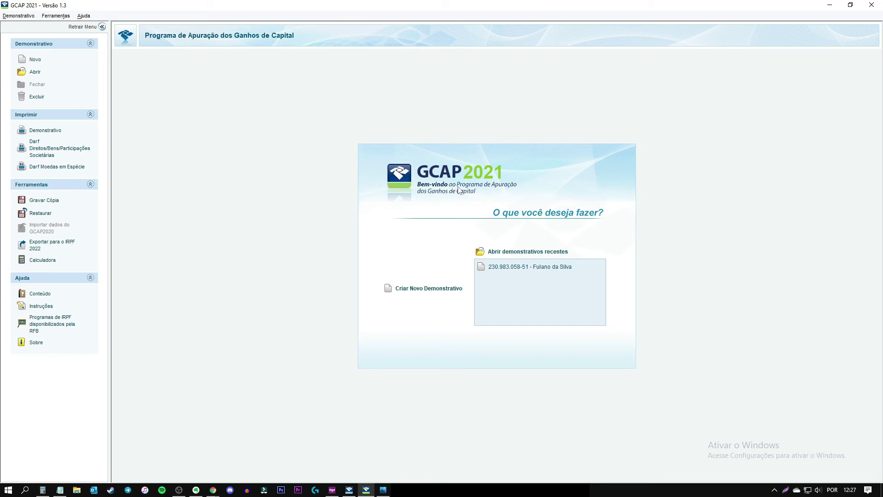
double_click(523, 268)
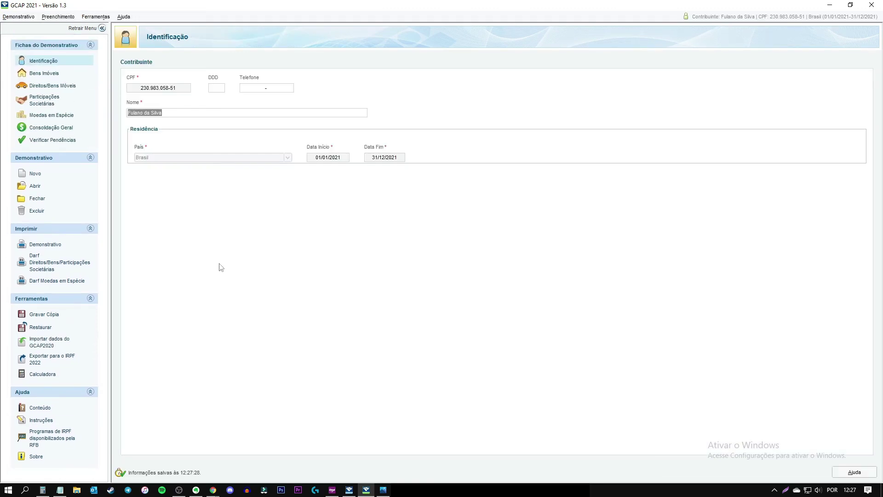
- Open the record for the sale of 500 Microsoft Corporation shares abroad under Direitos/Bens Móveis
left_click(53, 87)
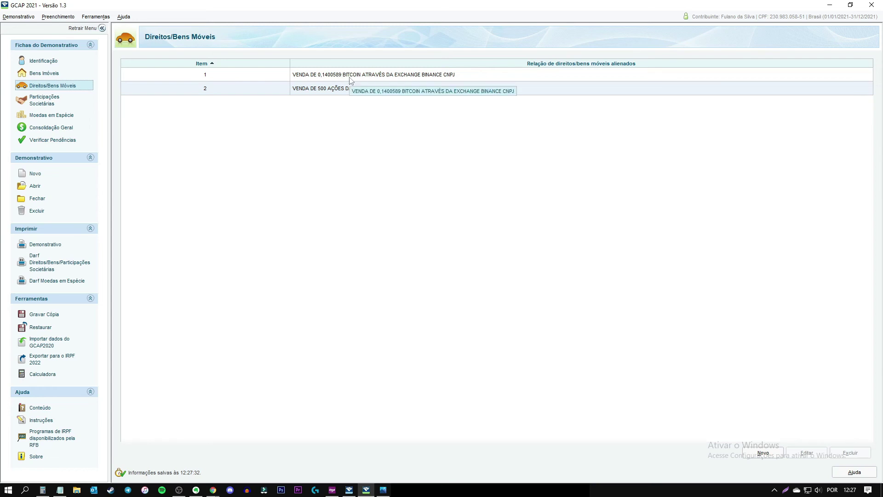
left_click(351, 92)
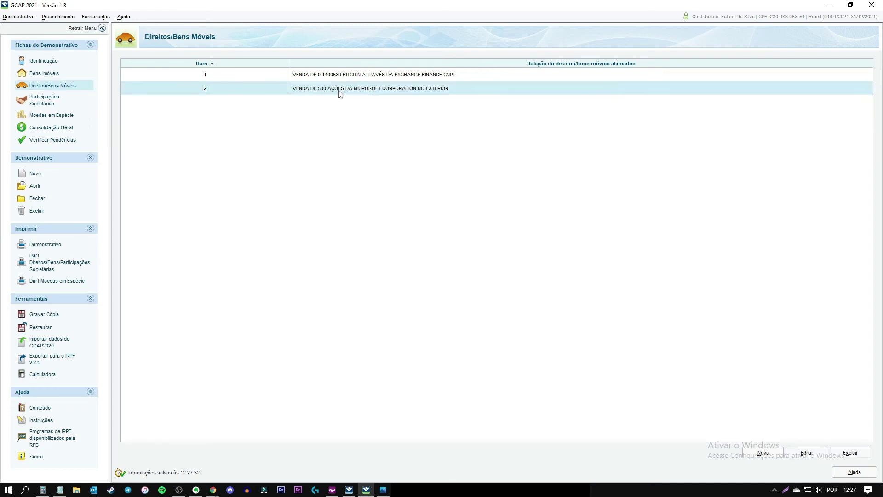
double_click(348, 97)
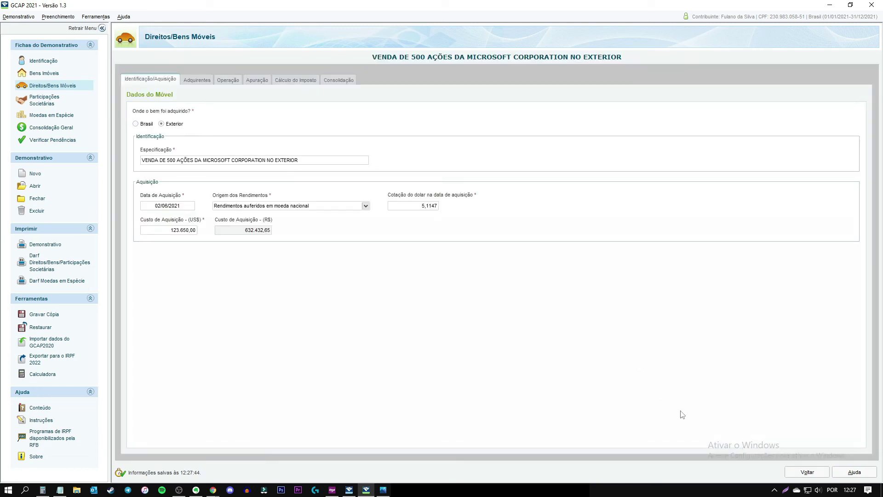
left_click(806, 472)
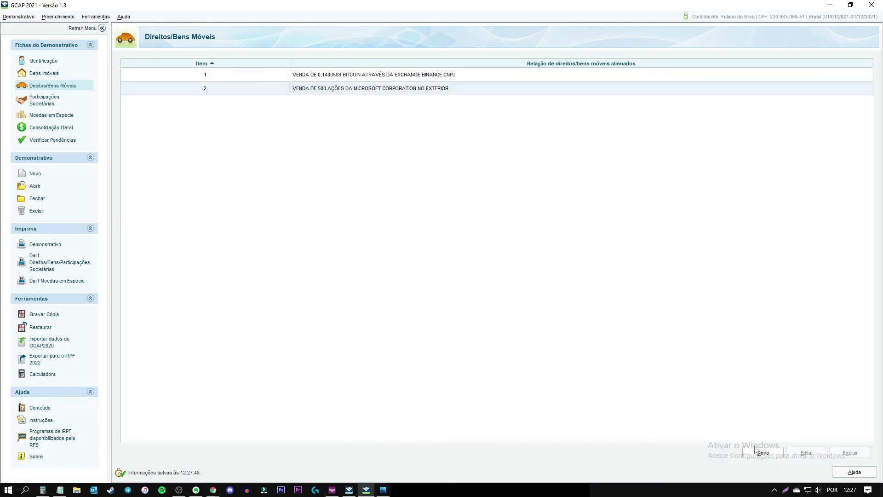
double_click(350, 92)
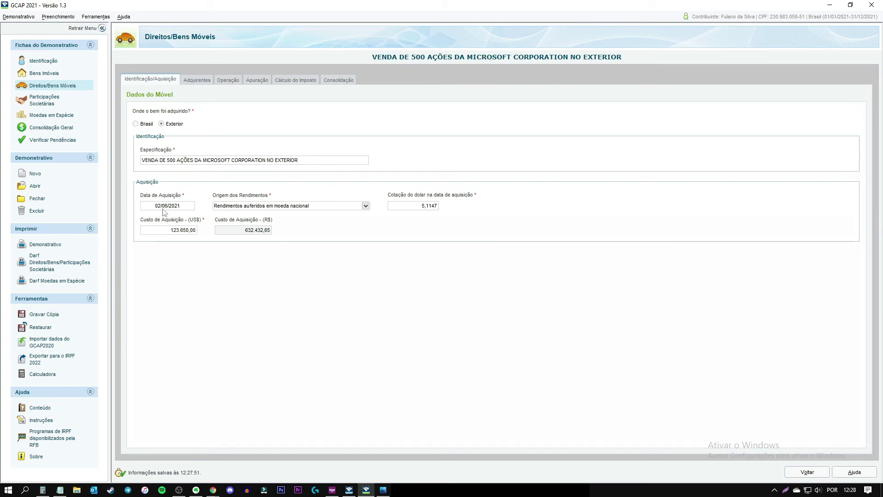
- Check the sale's acquisition data against the Notepad trade notes, choosing "Rendimentos auferidos em moeda nacional" as Origem dos Rendimentos
left_click(60, 489)
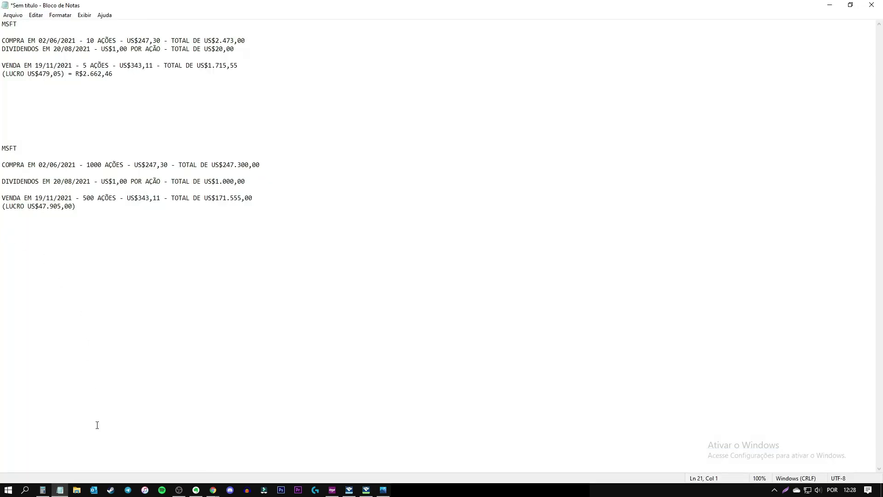
left_click(60, 490)
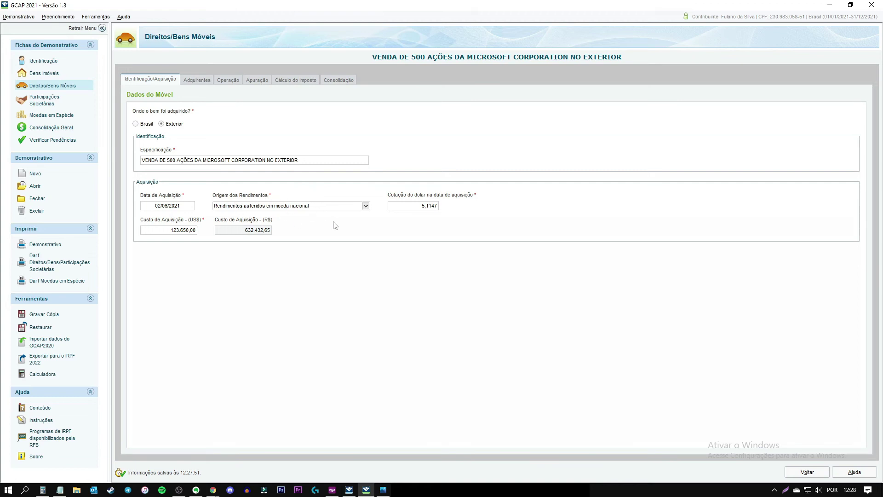
left_click(367, 207)
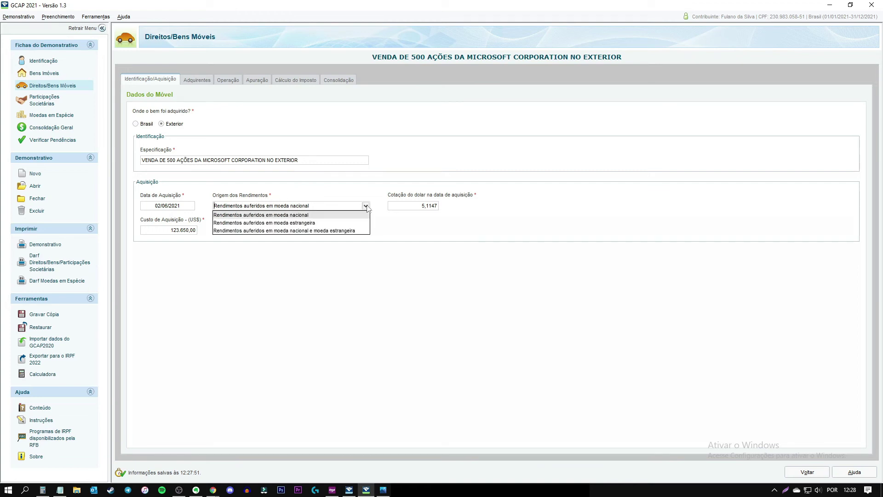
left_click(307, 215)
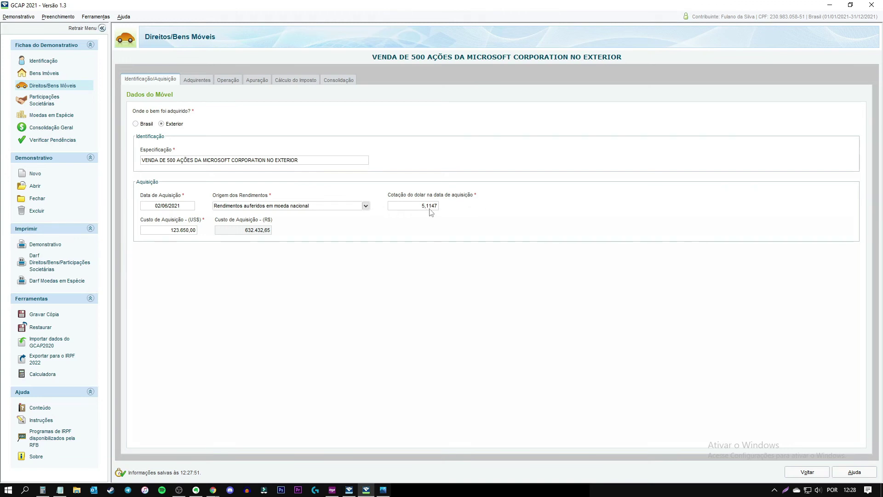
left_click(60, 490)
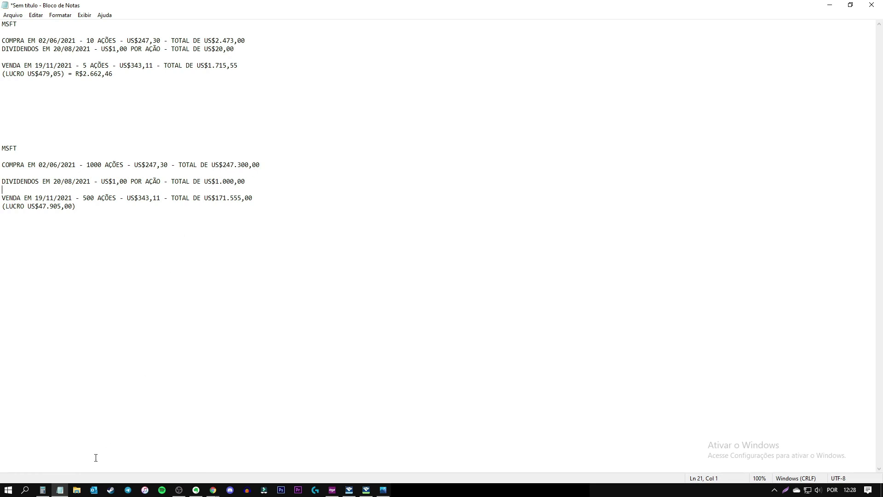
key("alt+Tab")
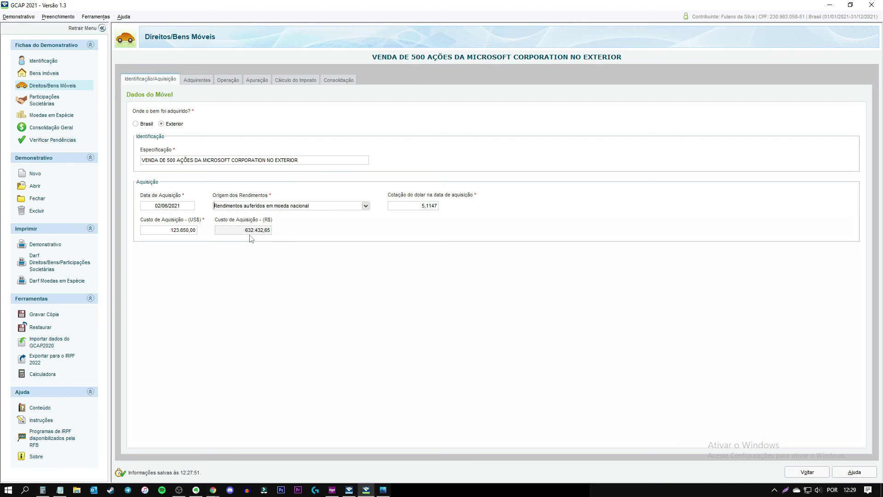
- Review the sale's Adquirentes and Operação data, comparing the sale amount with the 500-share sale in the Notepad notes
left_click(197, 80)
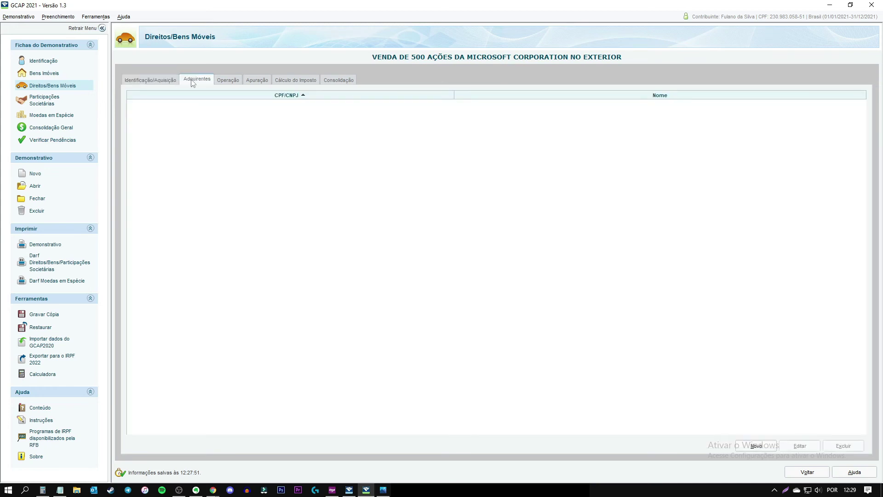
left_click(230, 81)
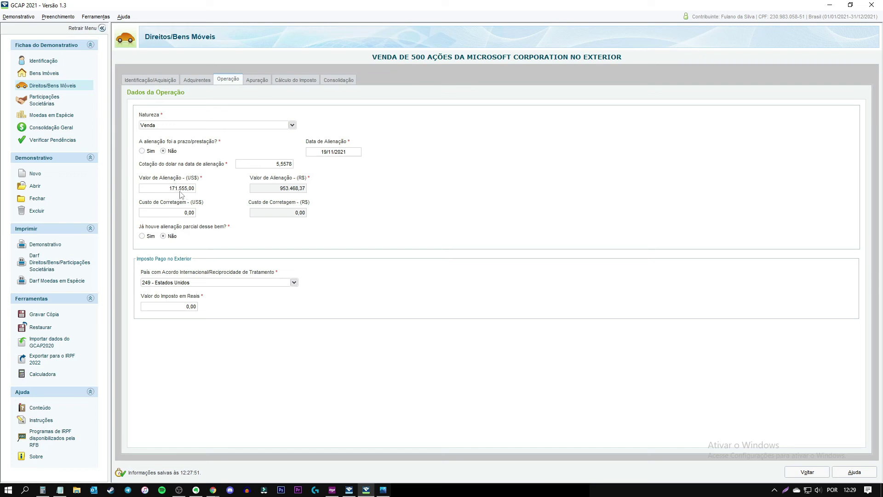
left_click(43, 490)
left_click(59, 490)
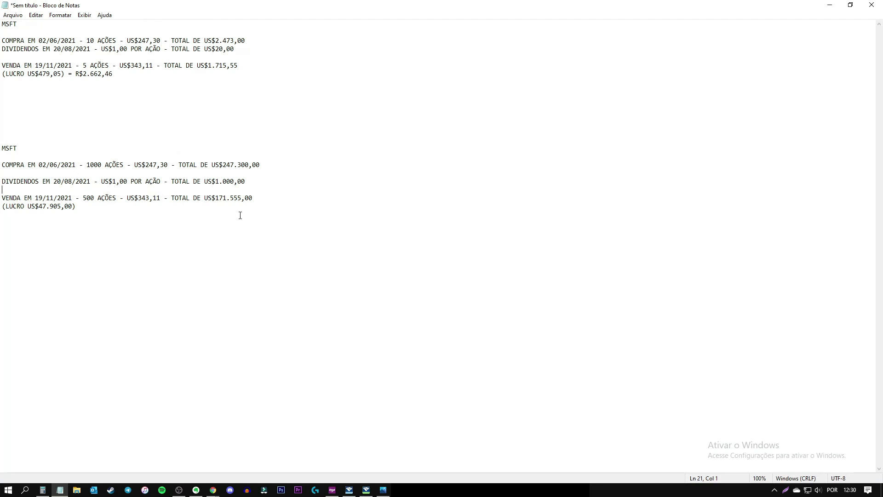
left_click_drag(208, 202, 243, 205)
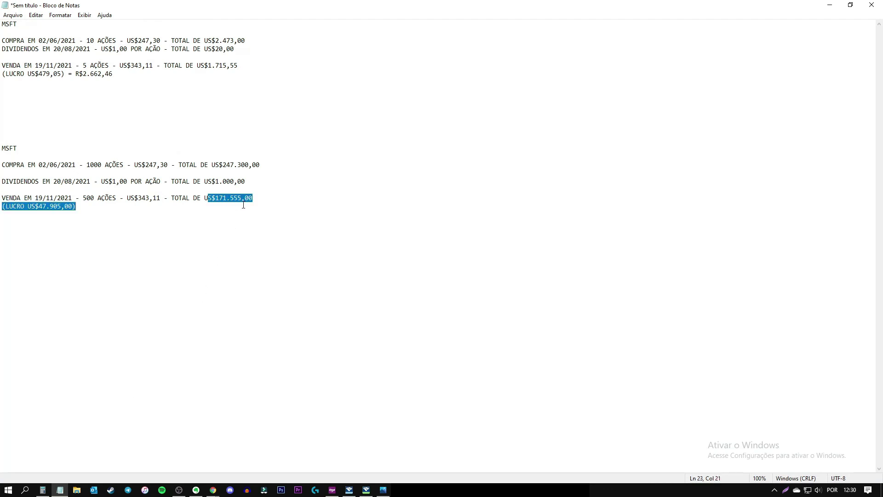
left_click(59, 491)
left_click(251, 352)
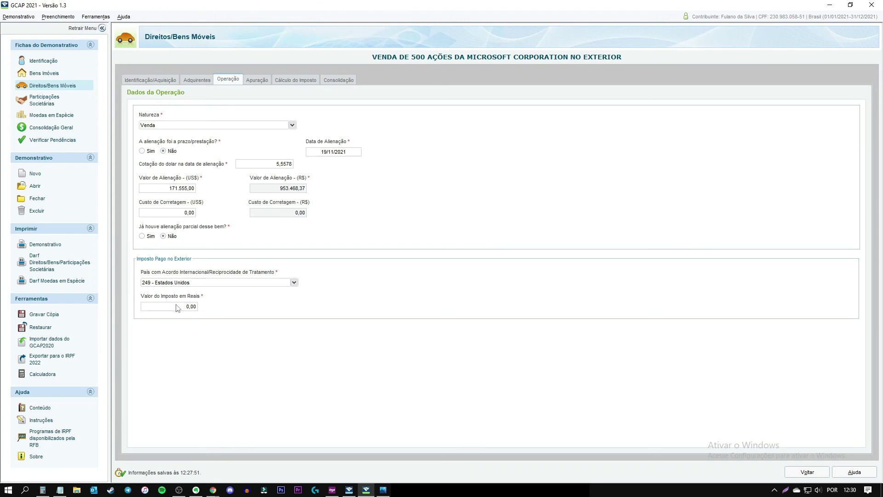
- Review the sale's Apuração and Cálculo do Imposto, set Imposto Pago to 48.155,35, and return to the asset list
left_click(257, 81)
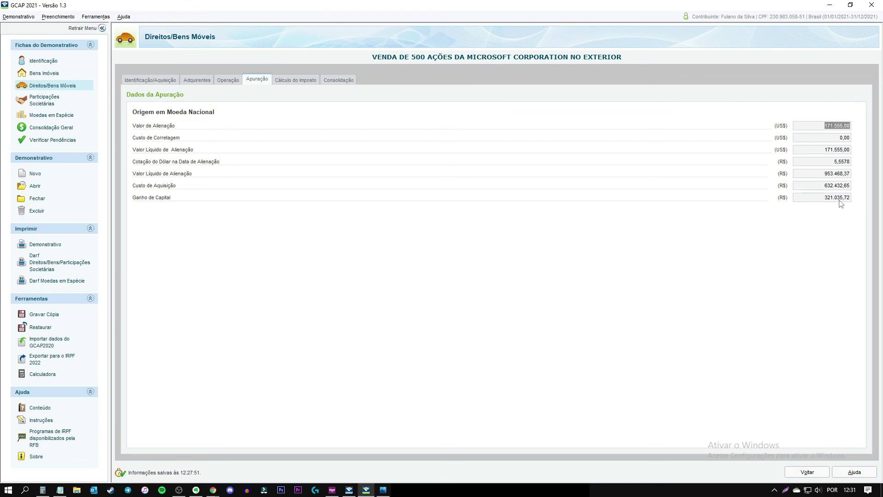
left_click(301, 80)
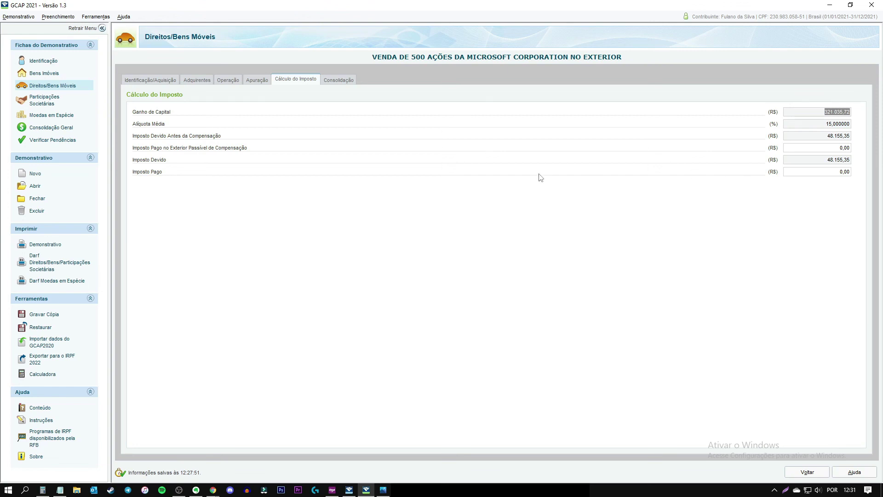
left_click(836, 175)
type("48155,35")
key("Tab")
left_click(804, 474)
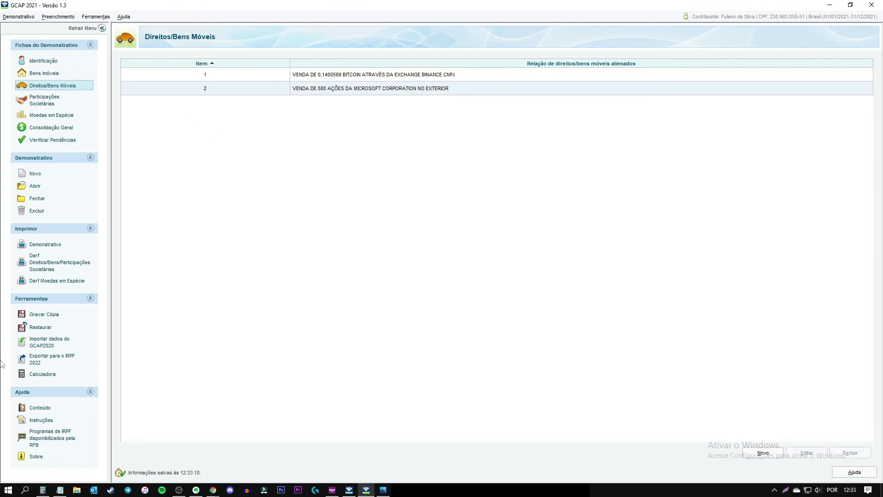
- Start exporting the taxpayer's GCAP statement to IRPF 2022, and cancel at the choice of destination folder
left_click(48, 360)
left_click(443, 267)
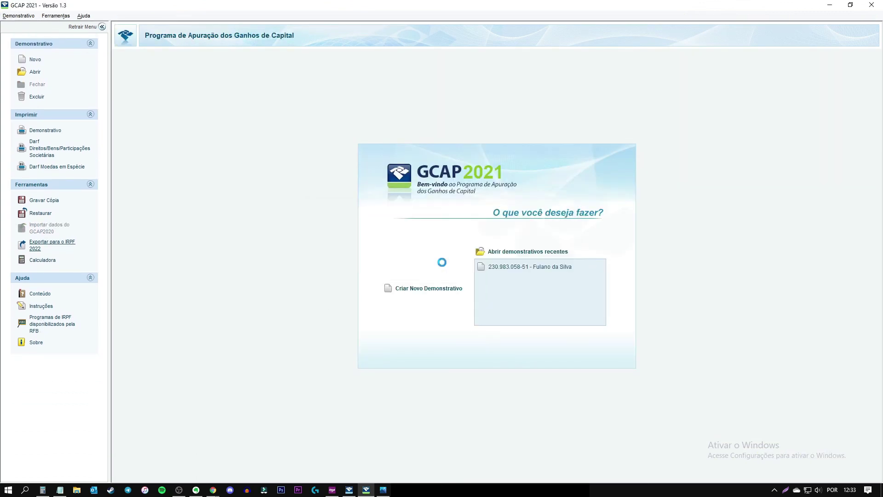
double_click(330, 216)
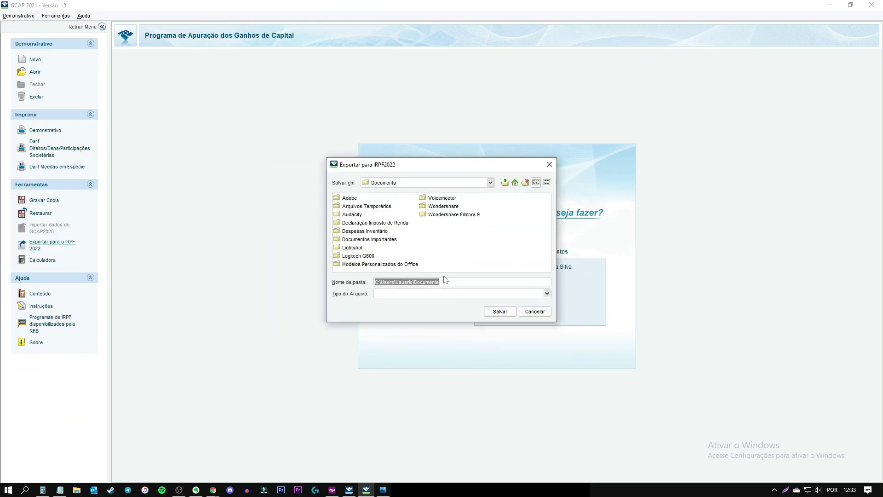
left_click(533, 314)
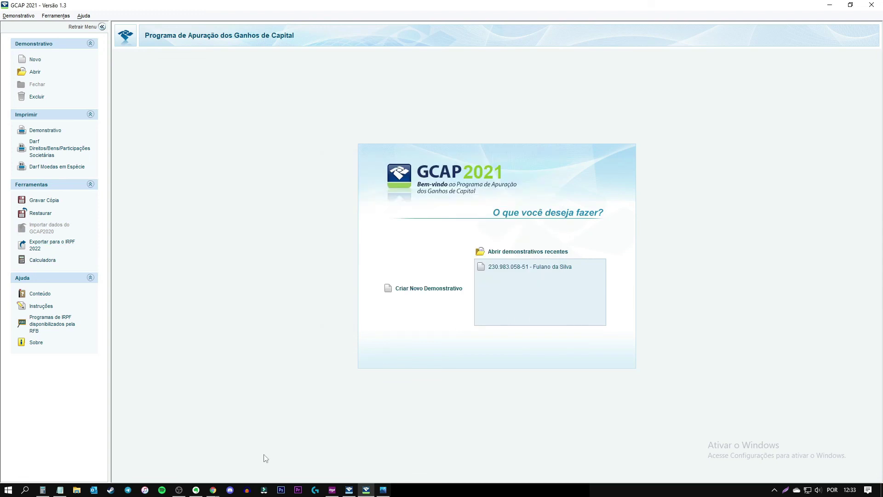
- Switch to IRPF 2022, view the Ganhos de Capital 2021 file selection under Importações, and cancel it
left_click(349, 489)
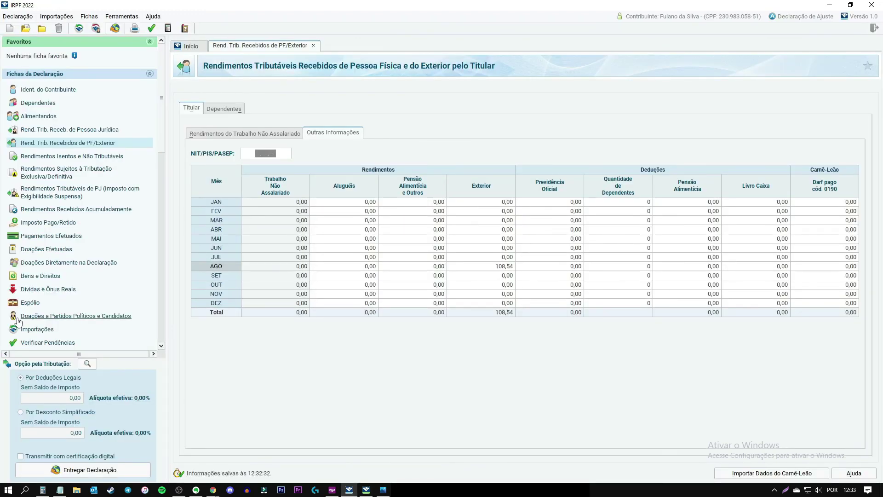
left_click(36, 329)
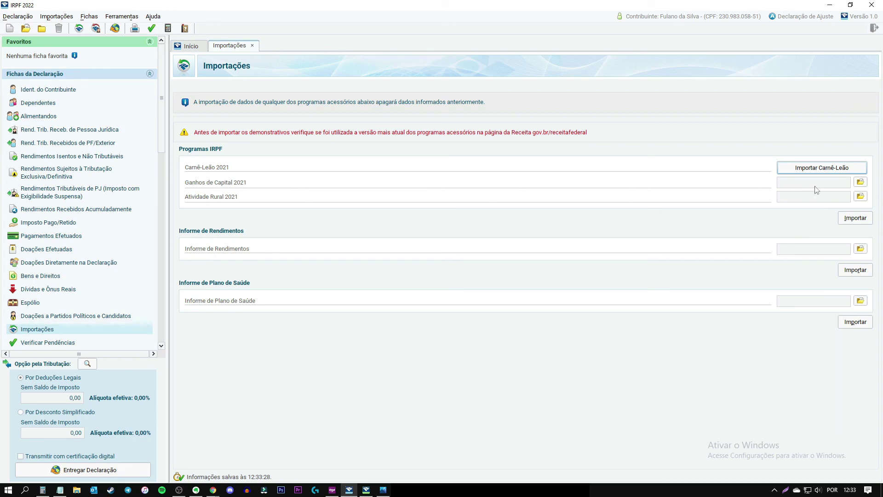
left_click(860, 182)
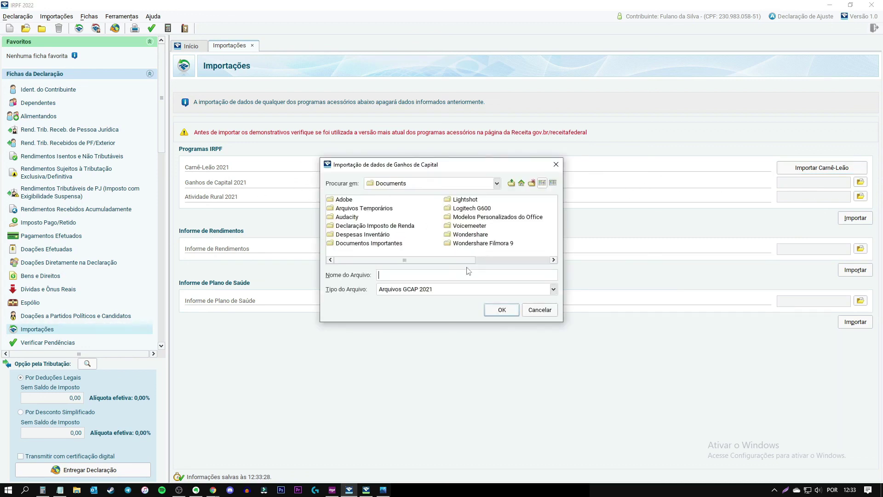
left_click(540, 314)
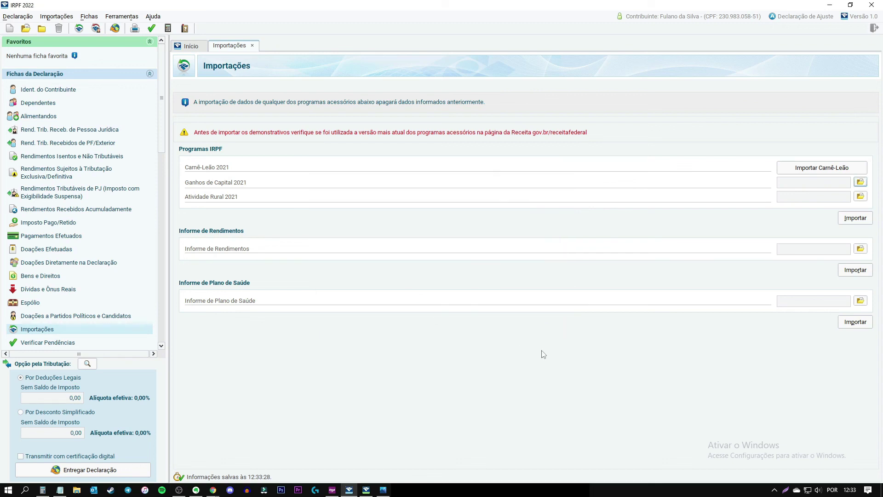